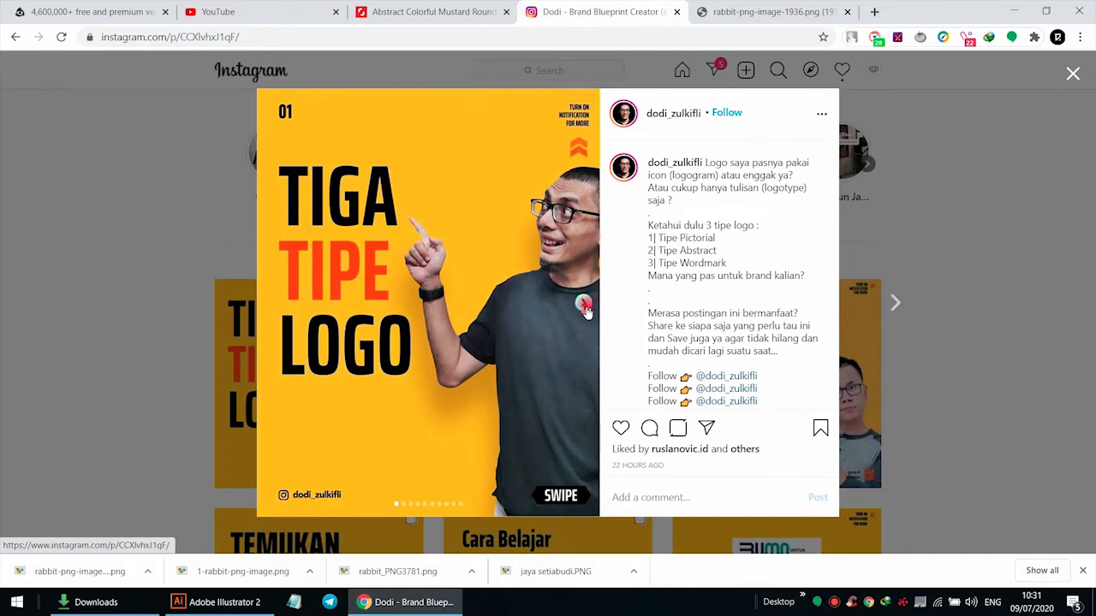
Flip back and forth between the first two slides of the Instagram carousel to examine how the photo continues across them
left_click(583, 304)
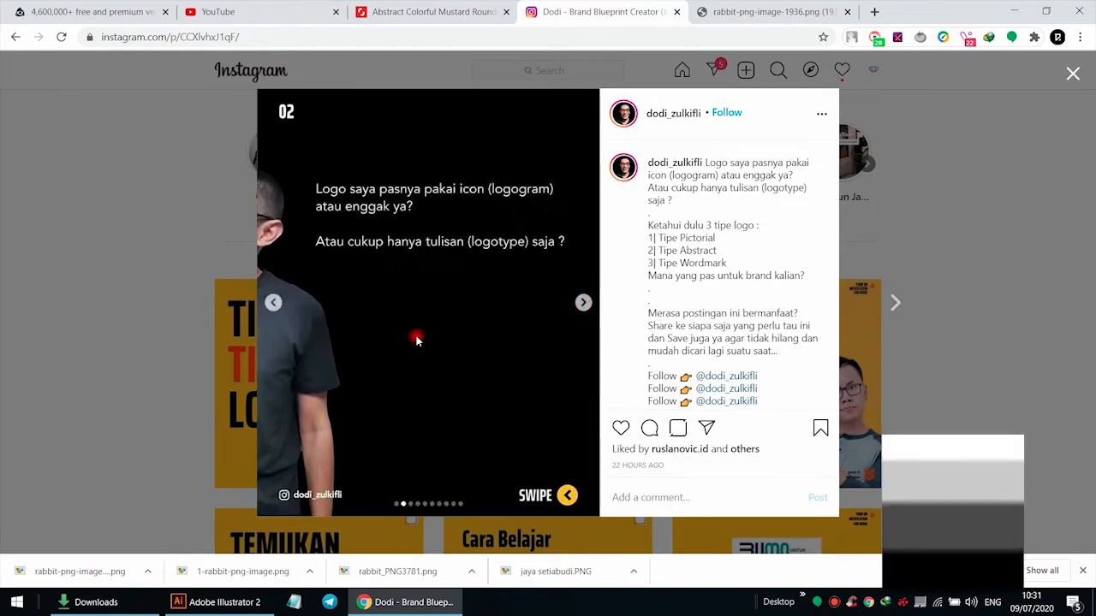
left_click(274, 306)
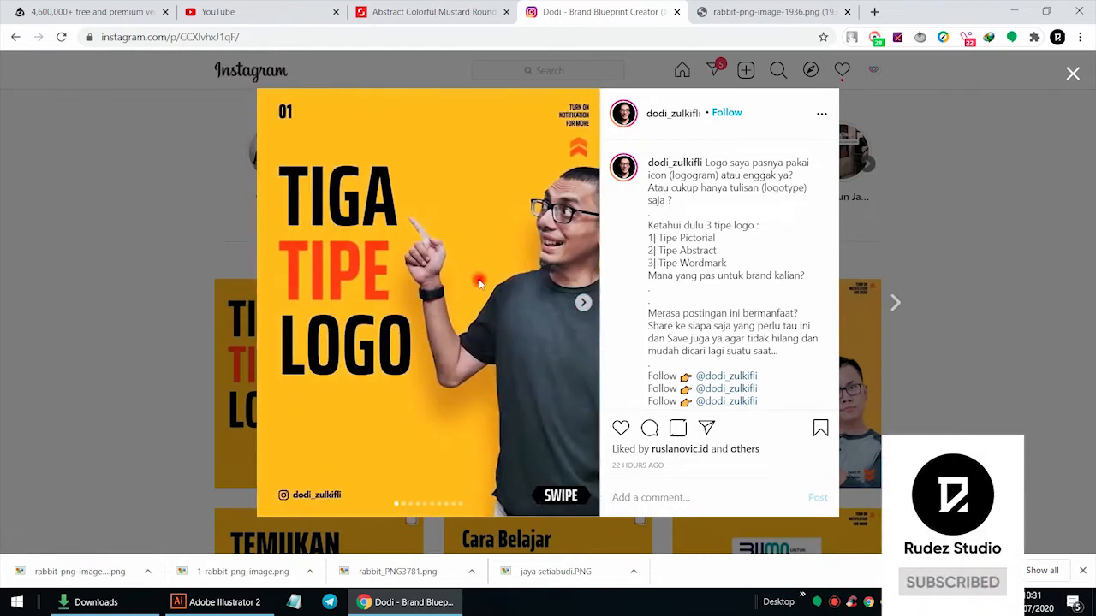
left_click(581, 305)
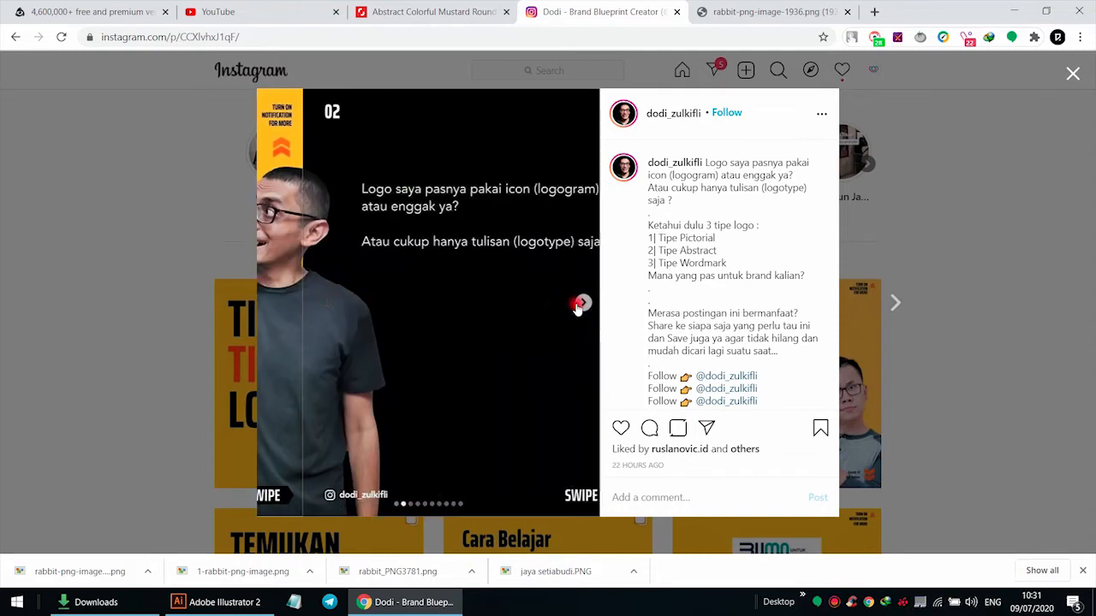
left_click(274, 305)
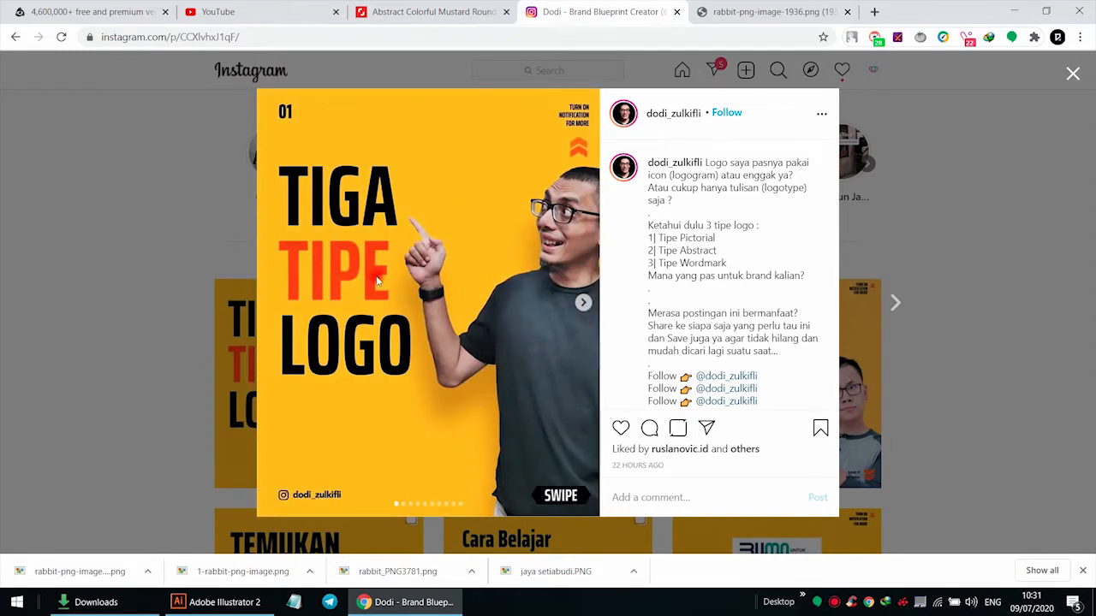
left_click(582, 302)
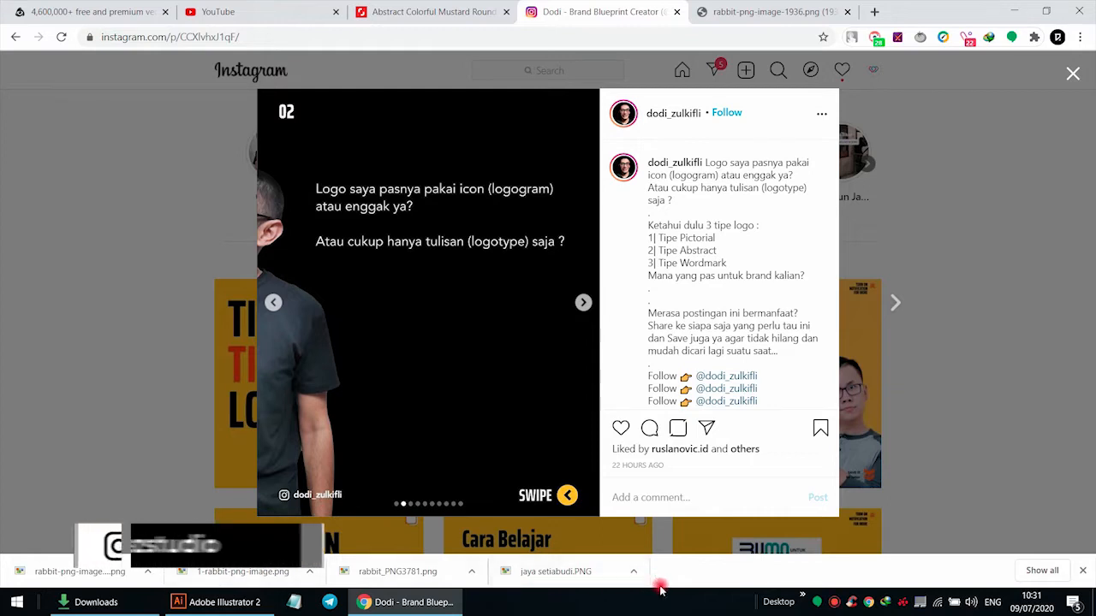
Switch to Adobe Illustrator and create a new document of 1080 x 1350 px in portrait orientation with 3 artboards
left_click(219, 602)
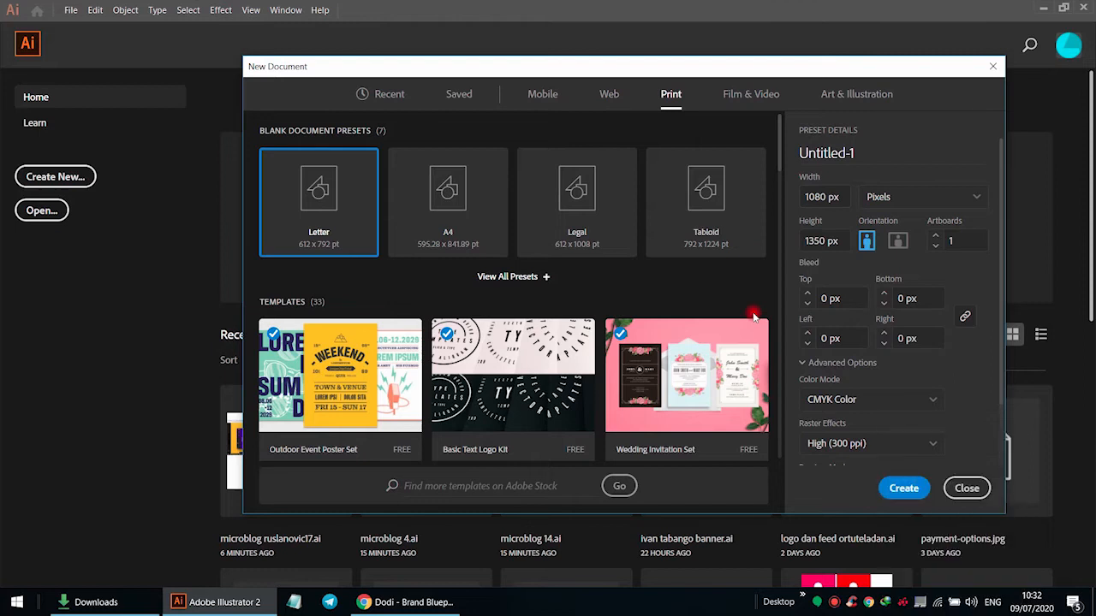
left_click(830, 196)
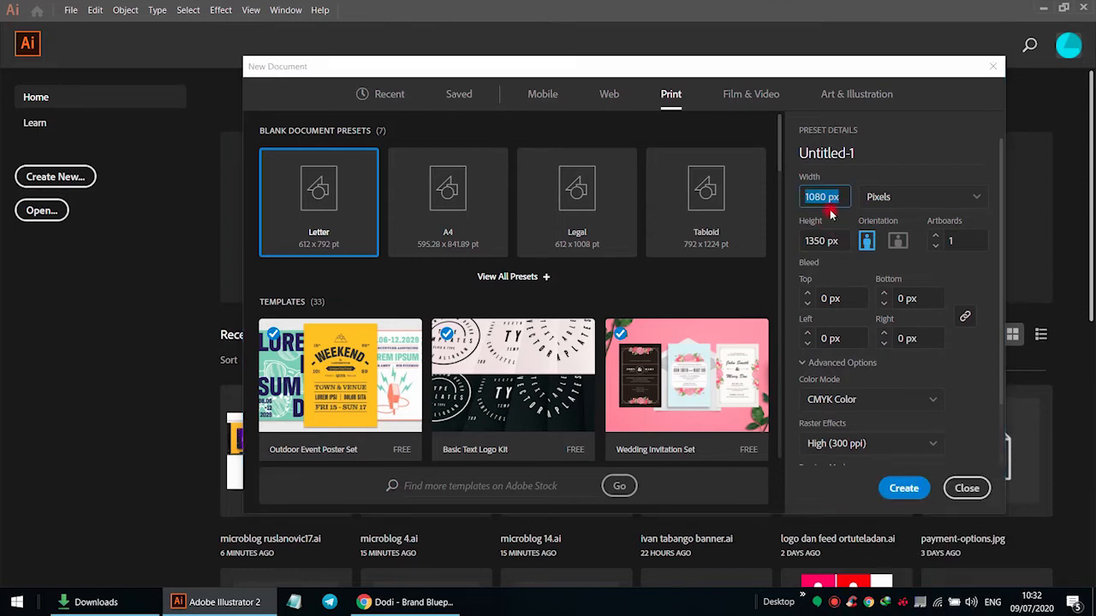
left_click(827, 238)
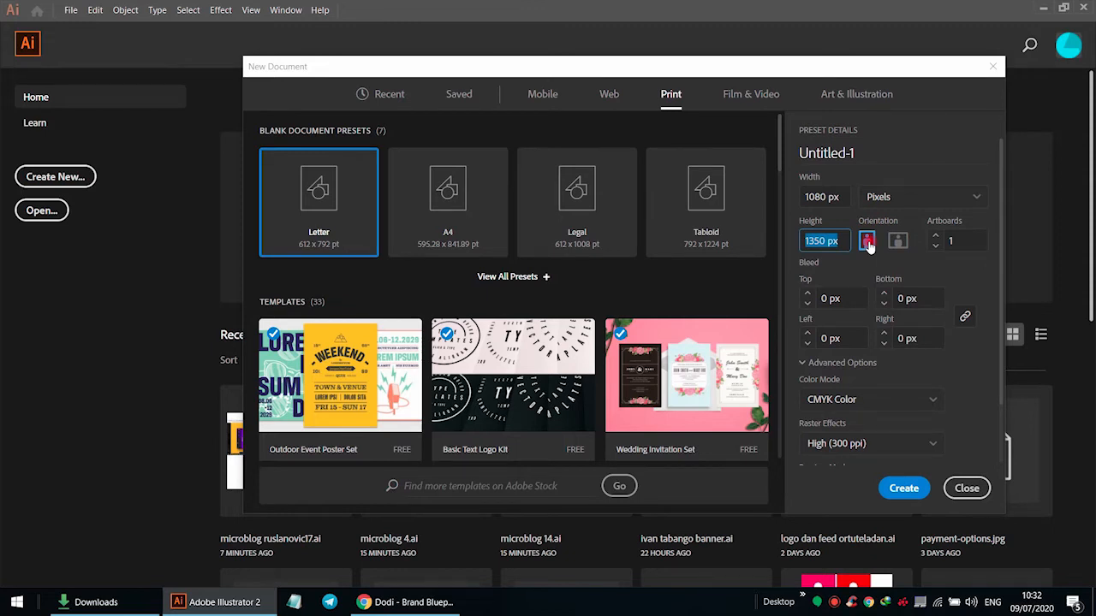
left_click(939, 240)
left_click(939, 238)
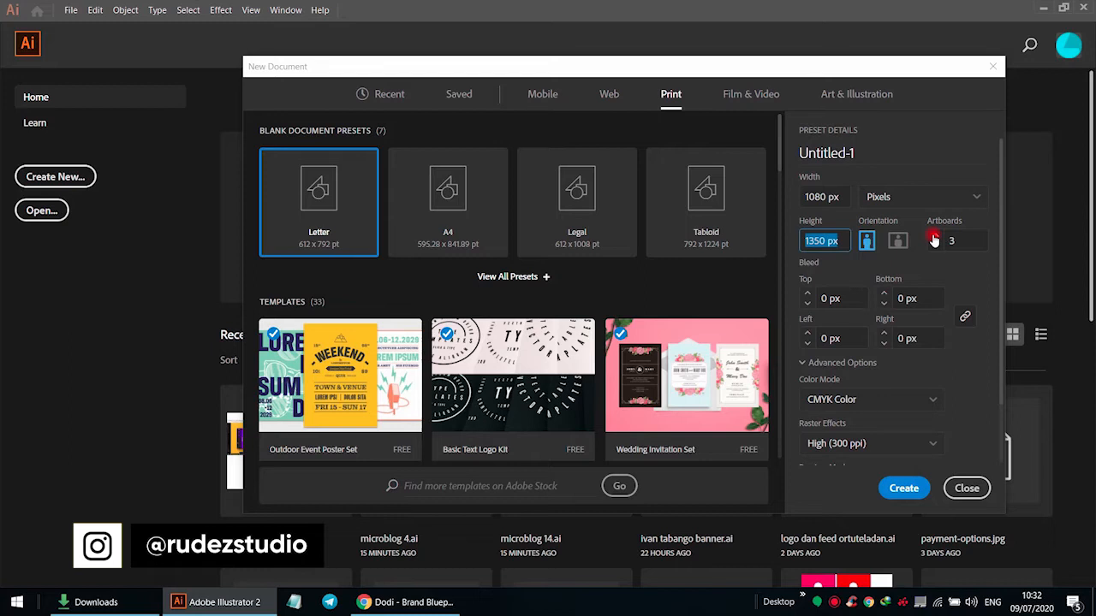
left_click(906, 487)
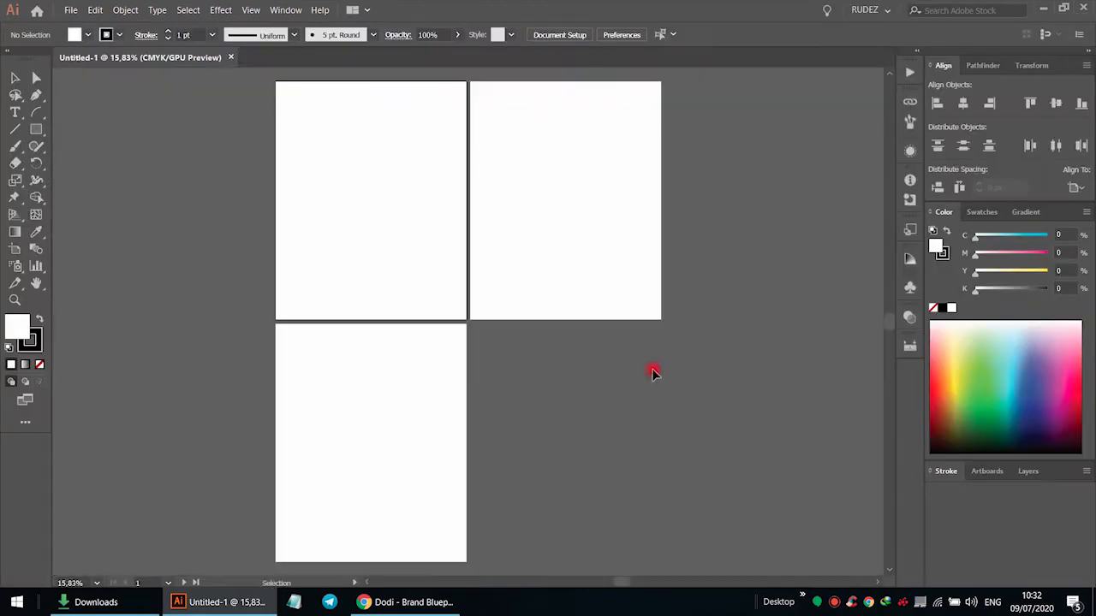
Examine the gaps between the three artboards
scroll(519, 356, "down", 3, "alt")
scroll(519, 356, "up", 3, "alt")
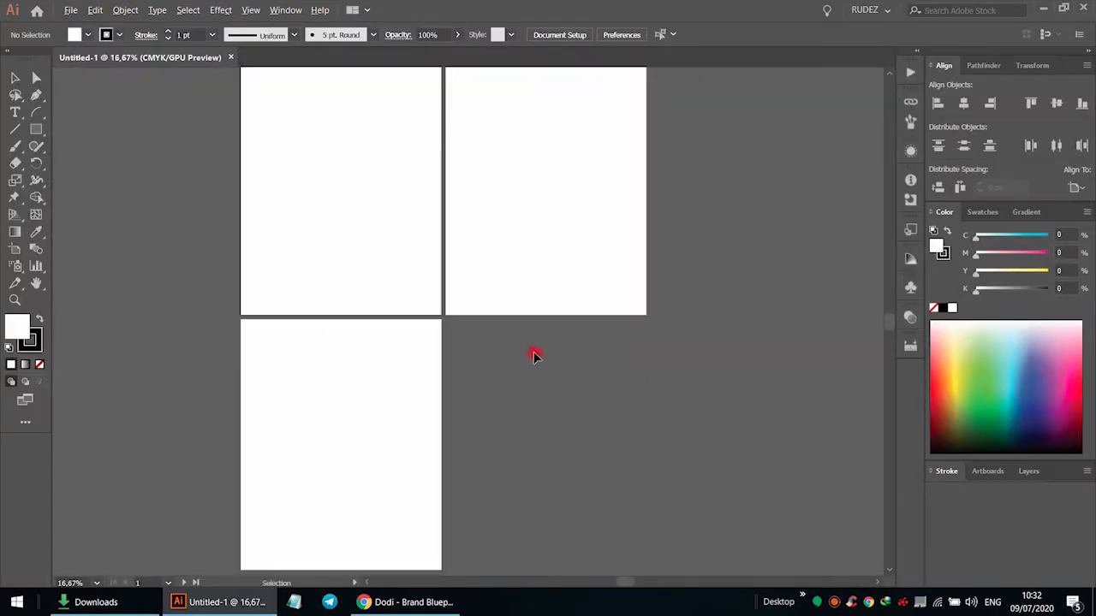
scroll(531, 353, "up", 2)
scroll(528, 354, "down", 2, "alt")
scroll(521, 378, "up", 2, "alt")
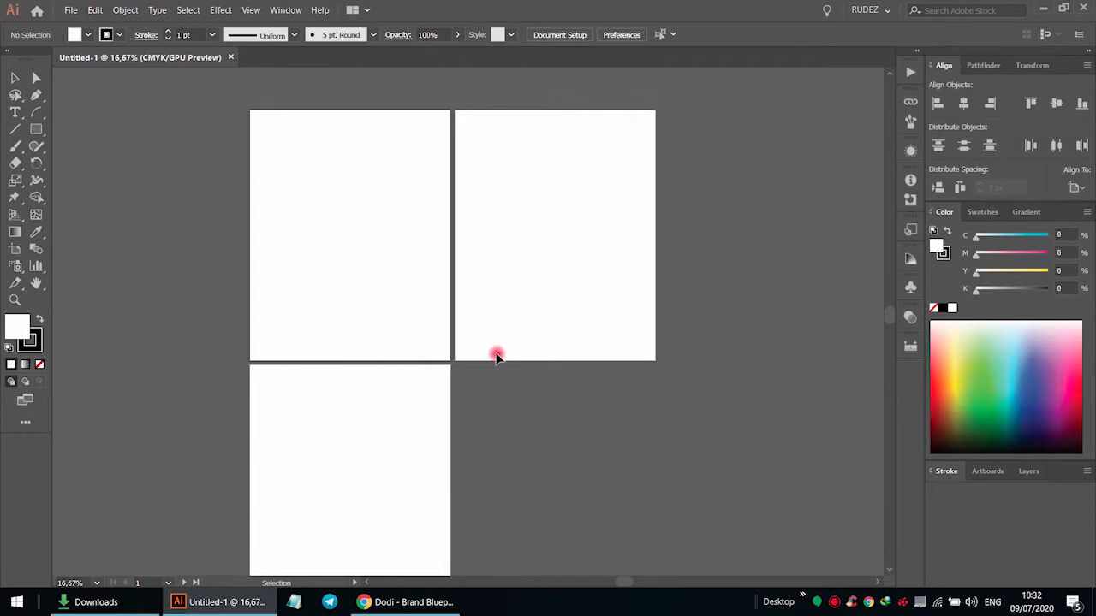
scroll(477, 293, "up", 4)
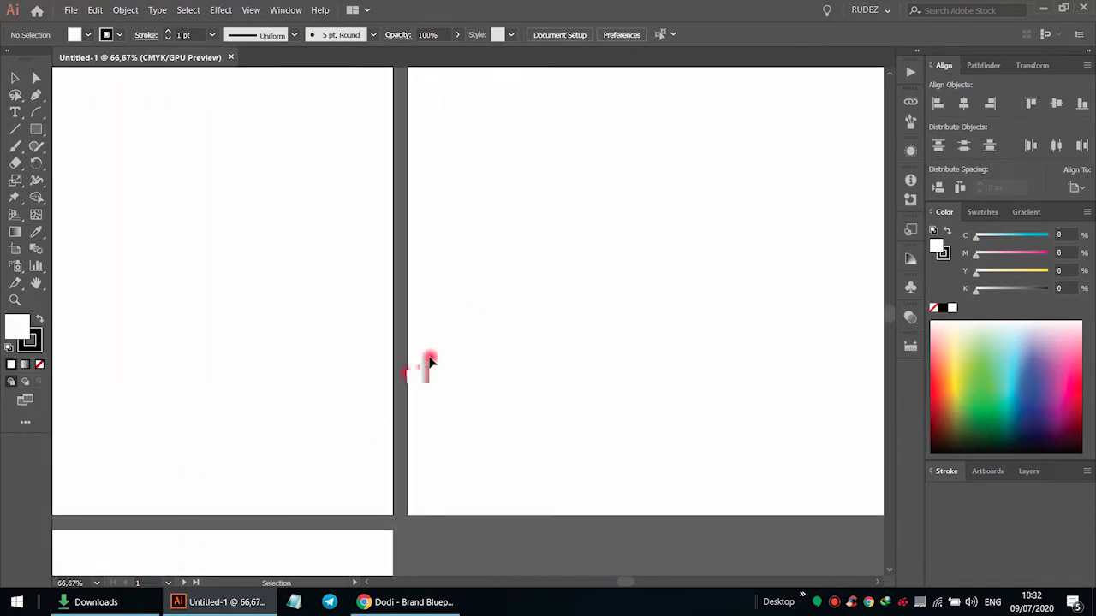
scroll(454, 375, "down", 3)
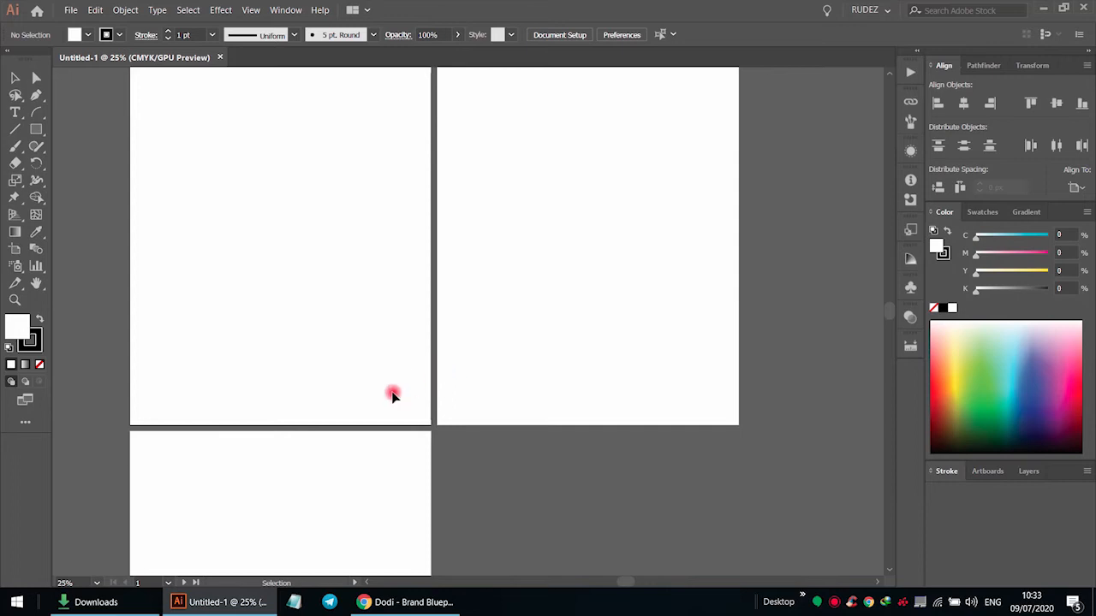
Start rearranging all artboards and set the spacing between them to 0 px
left_click(13, 254)
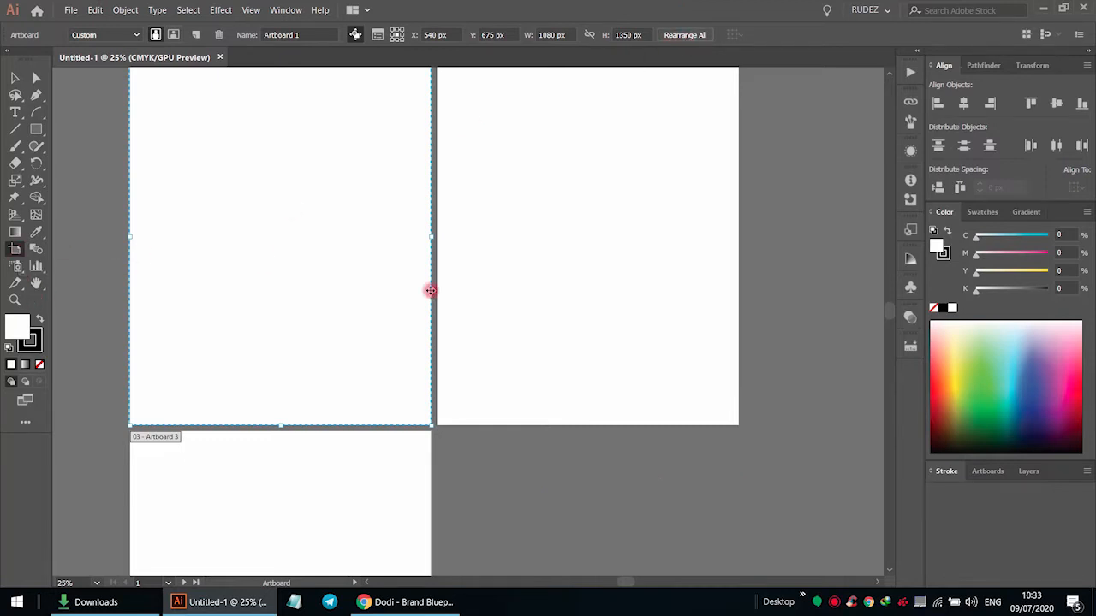
left_click(981, 476)
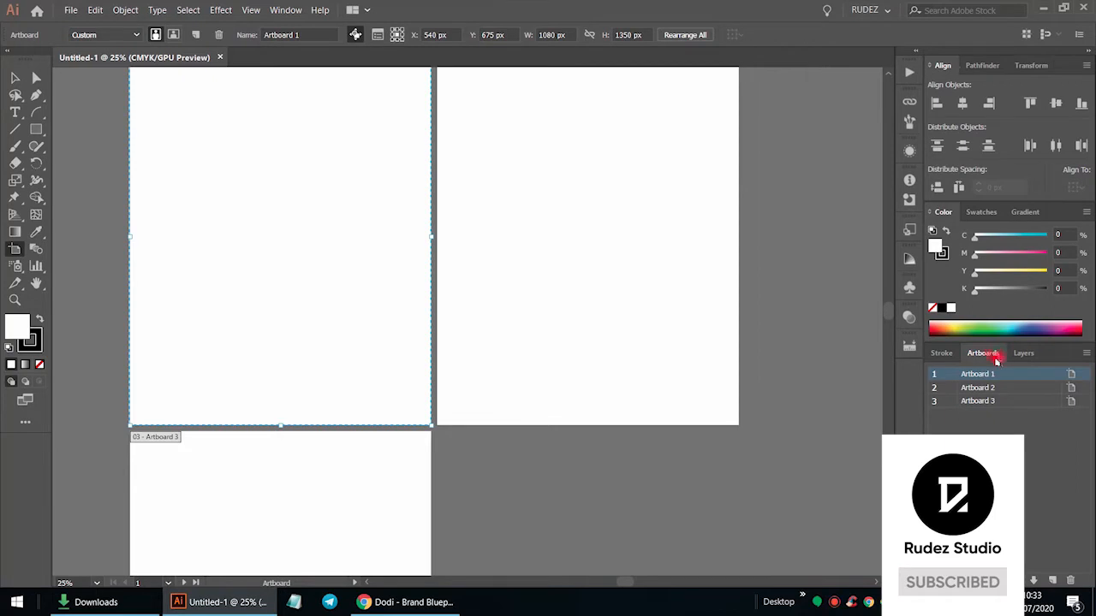
left_click(1086, 356)
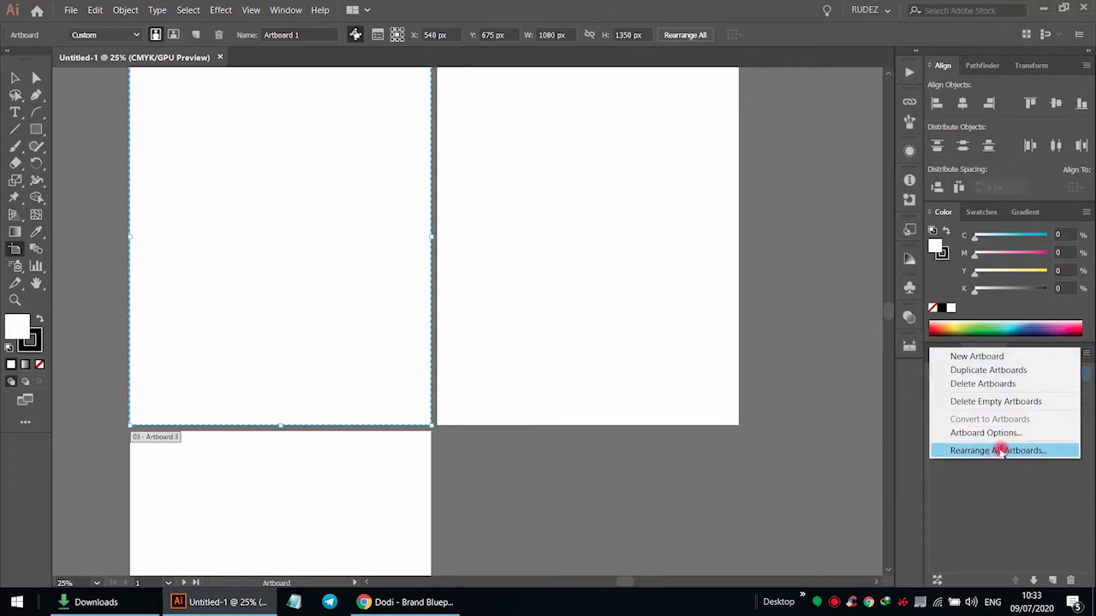
left_click(693, 35)
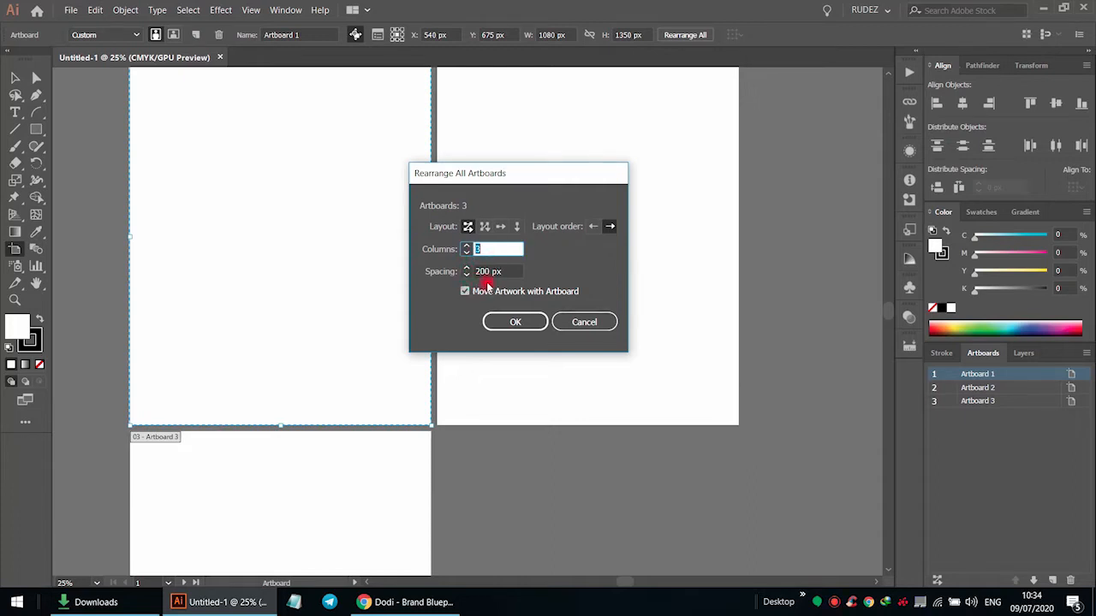
left_click_drag(489, 271, 463, 262)
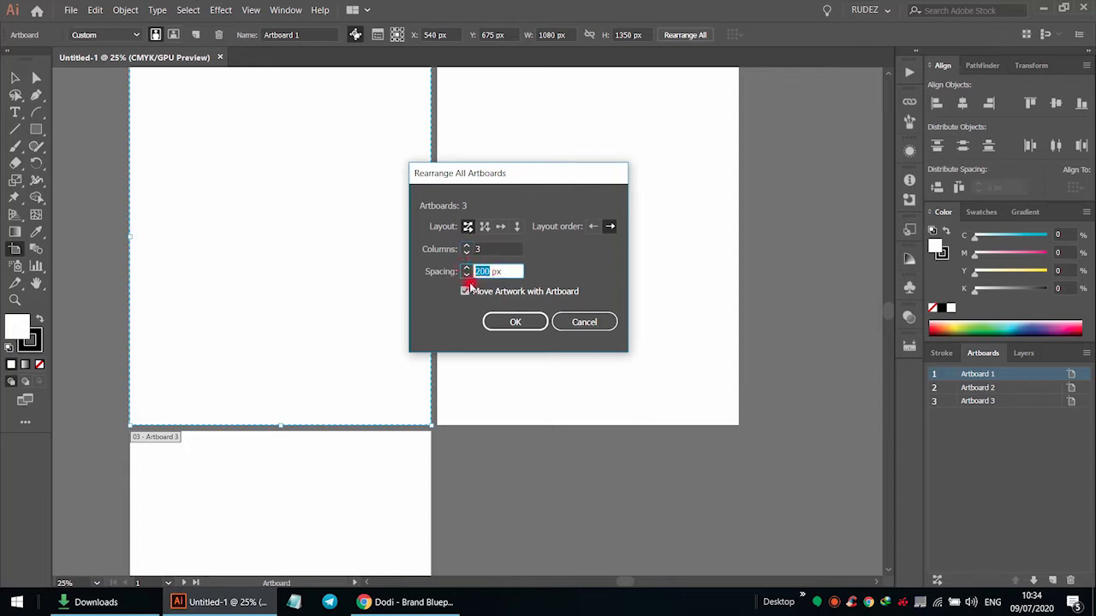
key("BackSpace")
left_click(496, 271)
type("0")
Set the artboard arrangement to 3 columns, apply it, and return to the Selection tool
left_click(485, 245)
key("Tab")
left_click(485, 246)
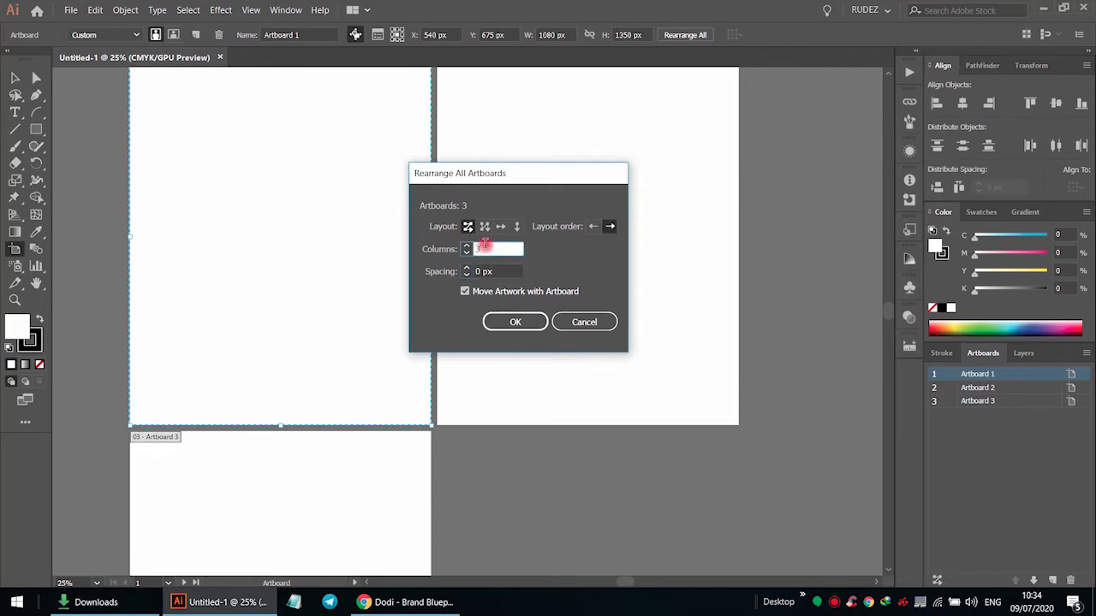
left_click_drag(485, 245, 480, 249)
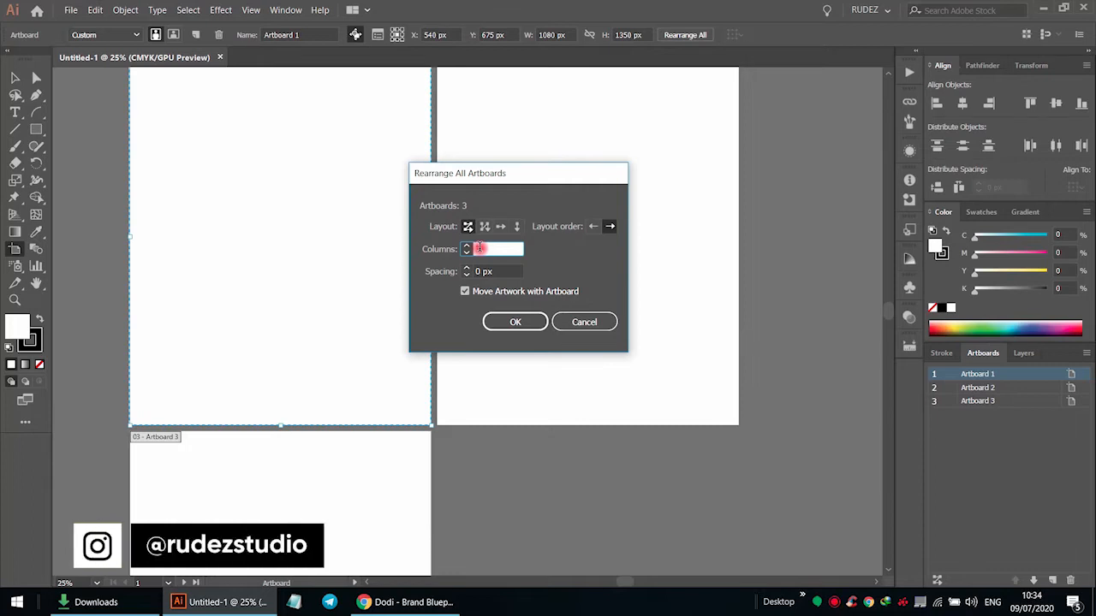
type("3")
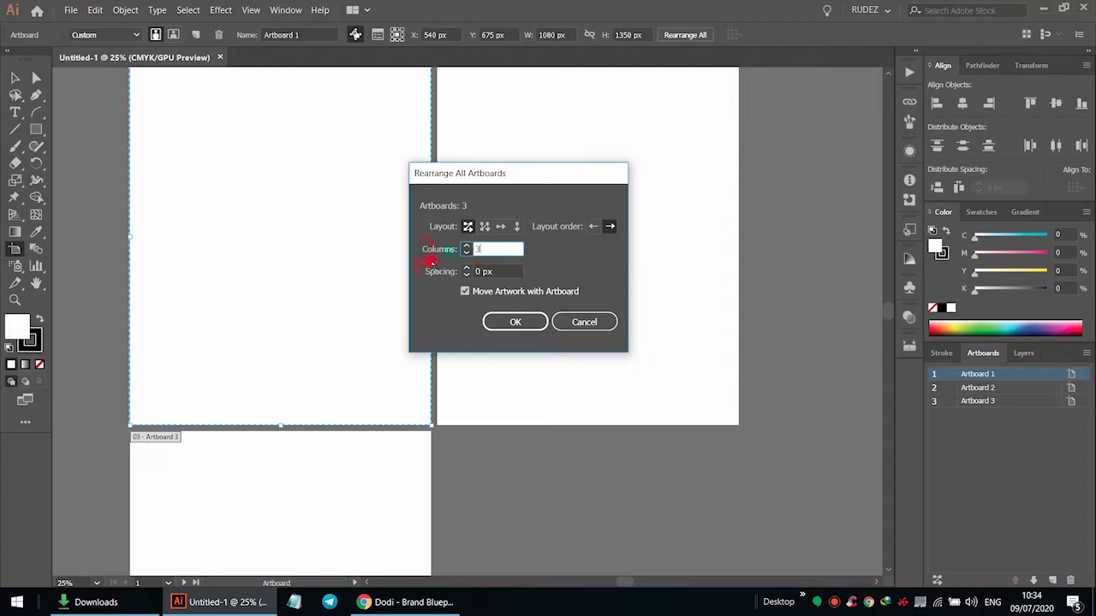
left_click(518, 324)
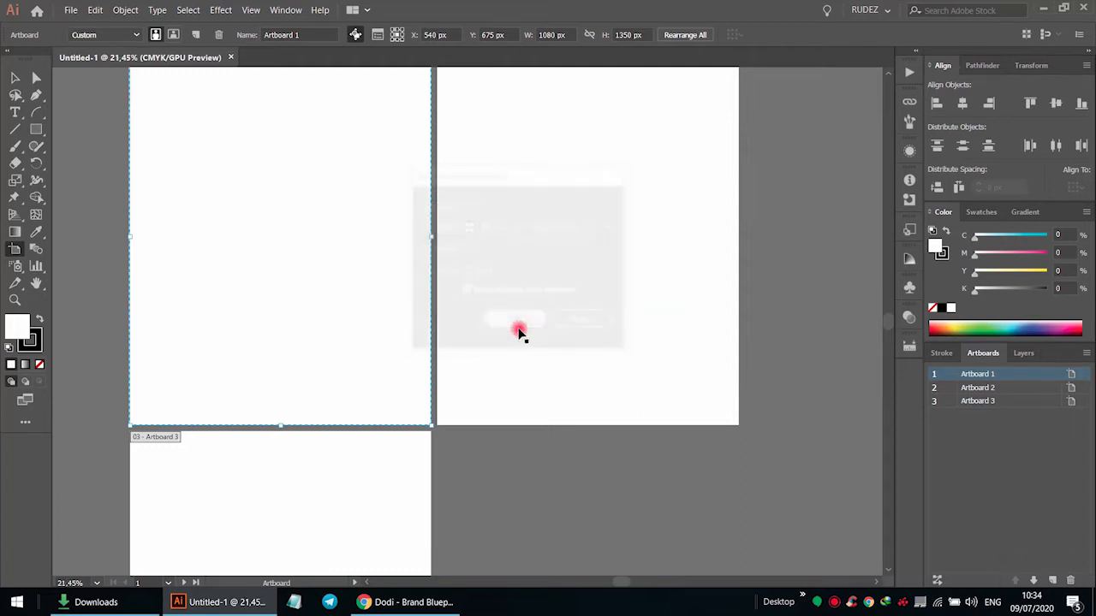
left_click(15, 79)
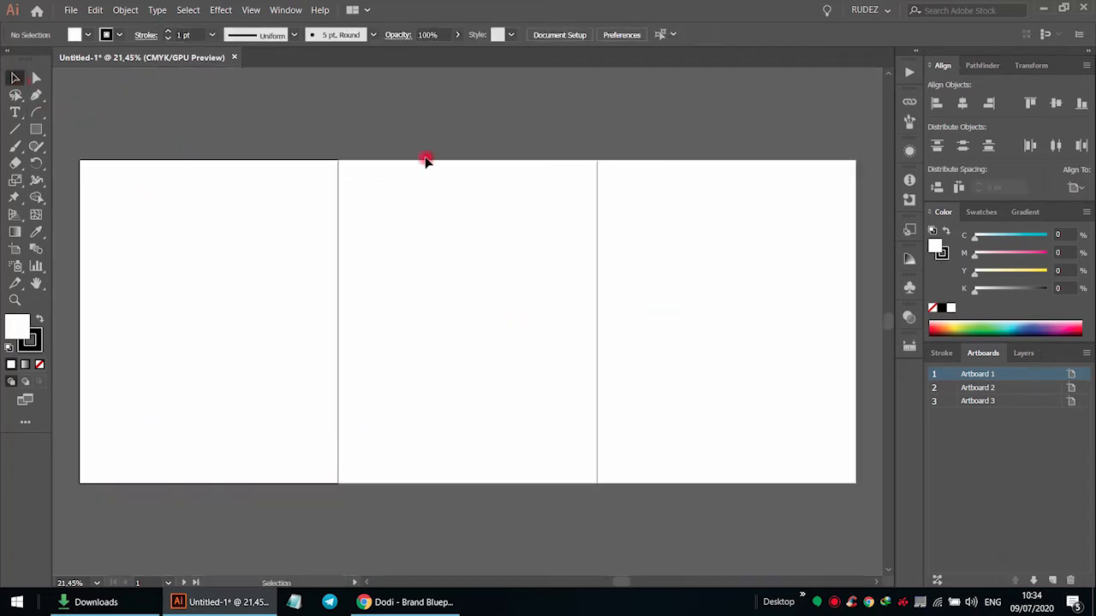
Place the images 1-rabbit-png-image and rabbit_PNG3781 from the Downloads folder onto the middle artboard
left_click(433, 281)
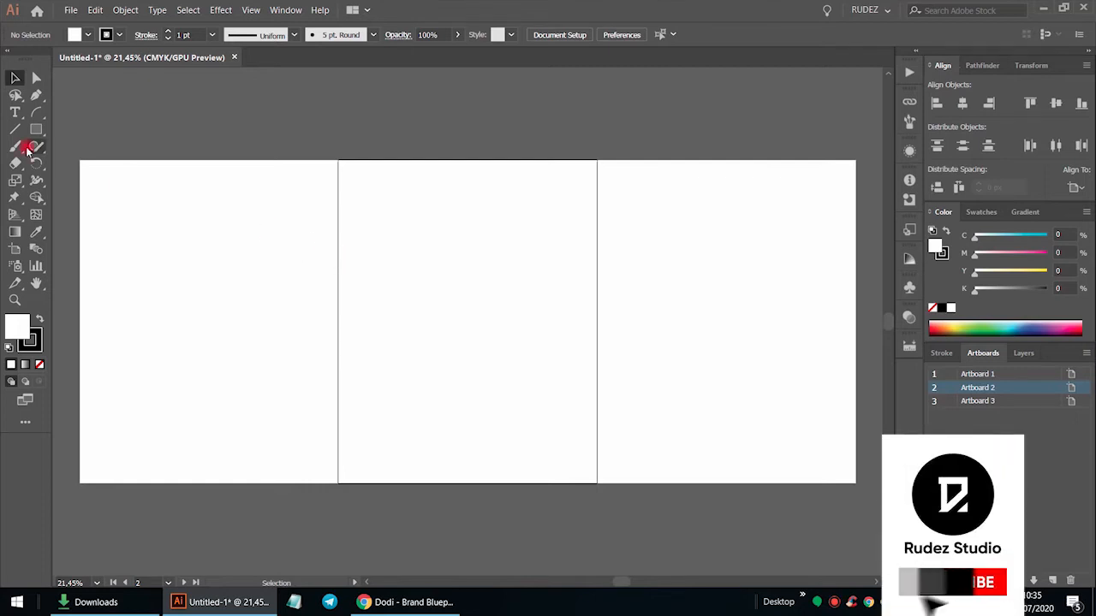
left_click(93, 597)
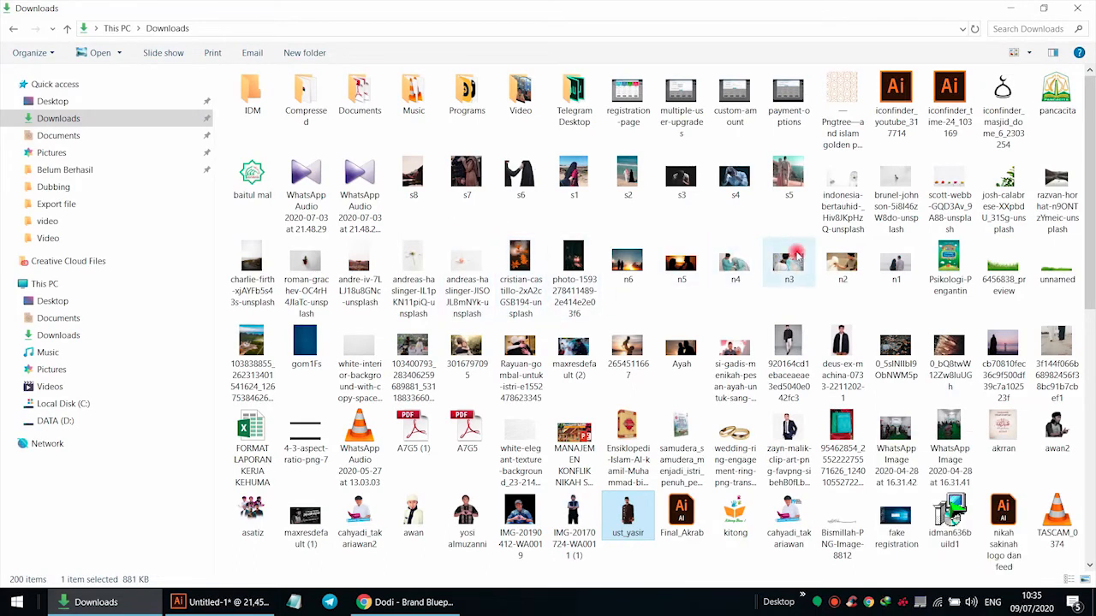
scroll(809, 300, "down", 15)
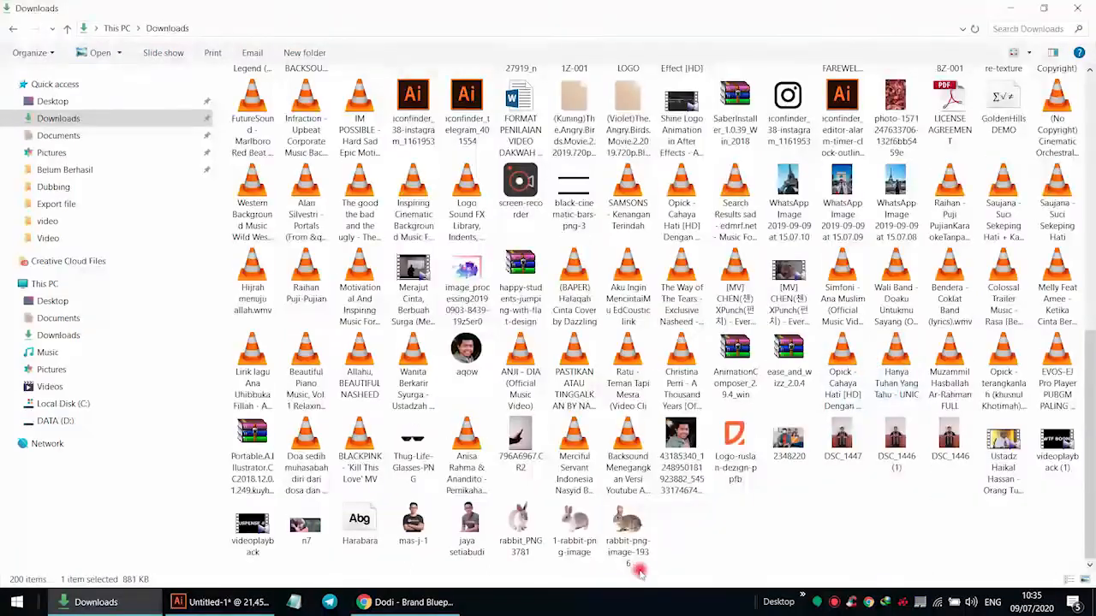
left_click(573, 526)
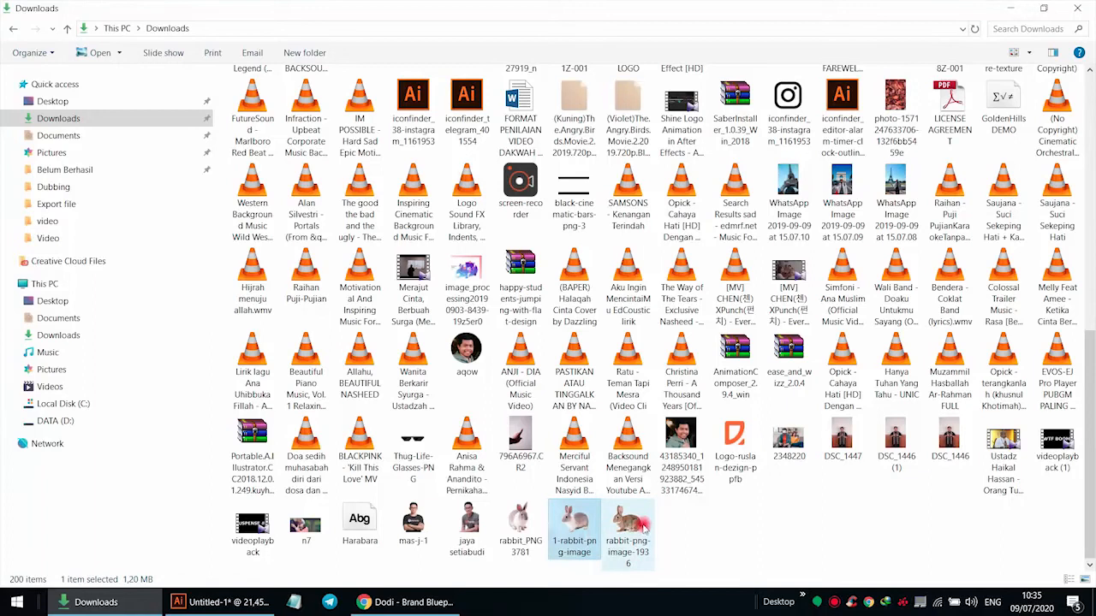
left_click(524, 535, "ctrl")
left_click_drag(524, 535, 649, 322)
Scale both rabbit images down and move the upright rabbit onto the boundary between Artboards 1 and 2
left_click_drag(679, 225, 509, 355)
left_click(362, 371)
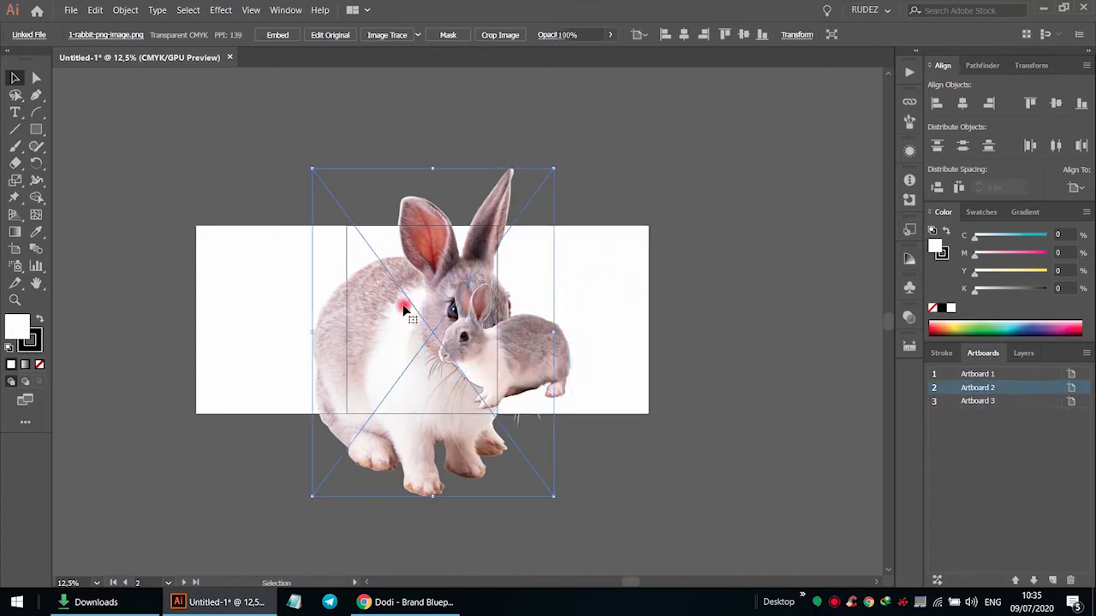
left_click_drag(553, 168, 479, 271)
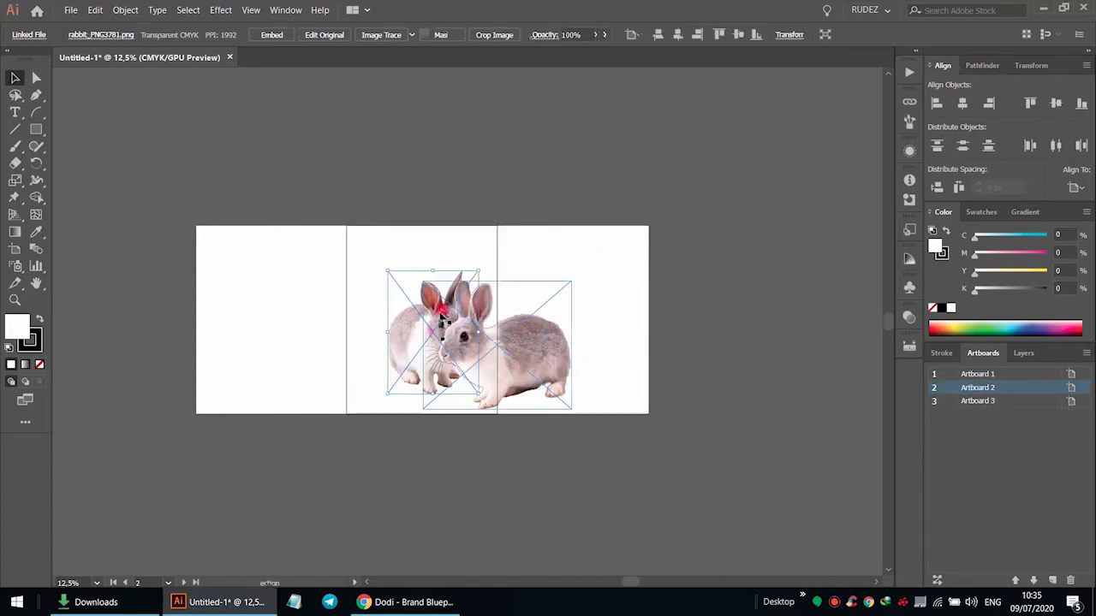
left_click_drag(403, 338, 317, 370)
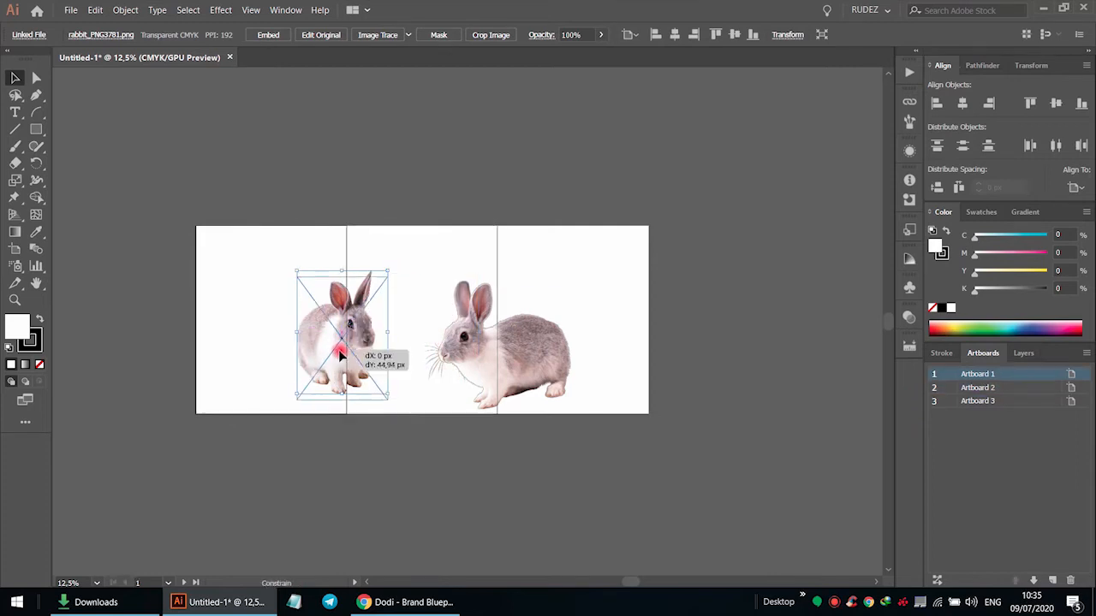
Shift the side-facing rabbit slightly towards Artboard 3 so its body straddles the boundary between Artboards 2 and 3
scroll(494, 408, "up", 3)
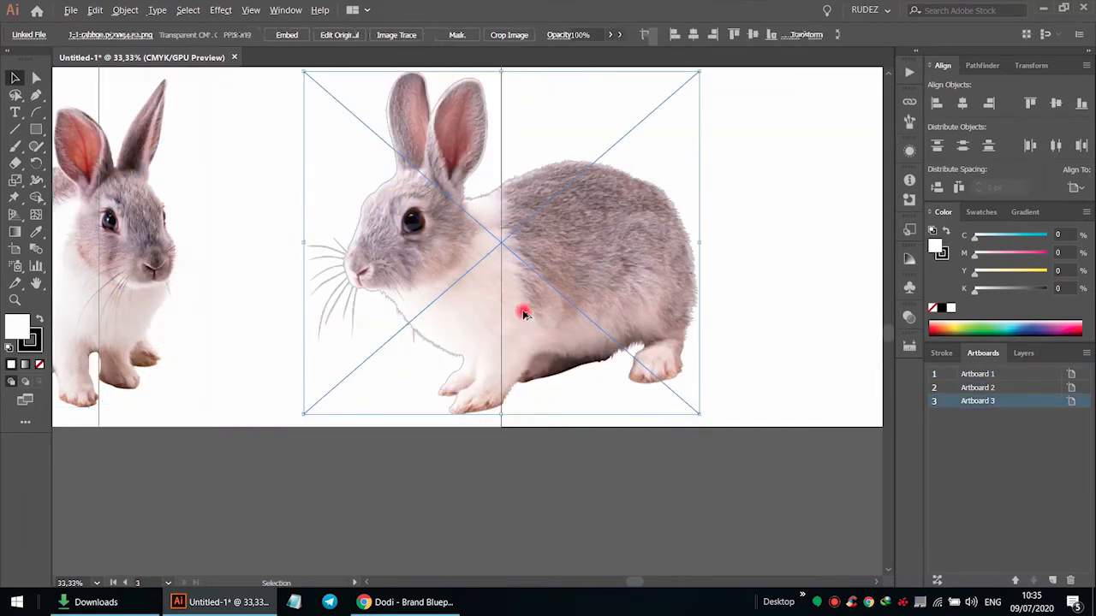
scroll(548, 308, "down", 2)
left_click(651, 375)
scroll(506, 345, "up", 1)
scroll(506, 345, "up", 1)
left_click(540, 266)
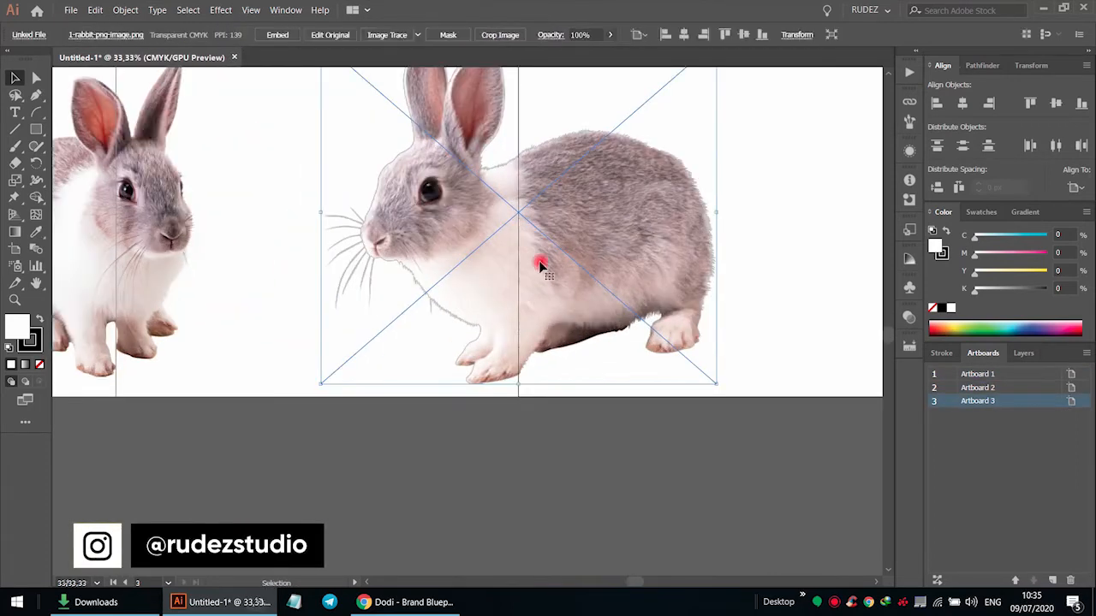
left_click_drag(540, 253, 589, 248)
scroll(618, 253, "down", 1)
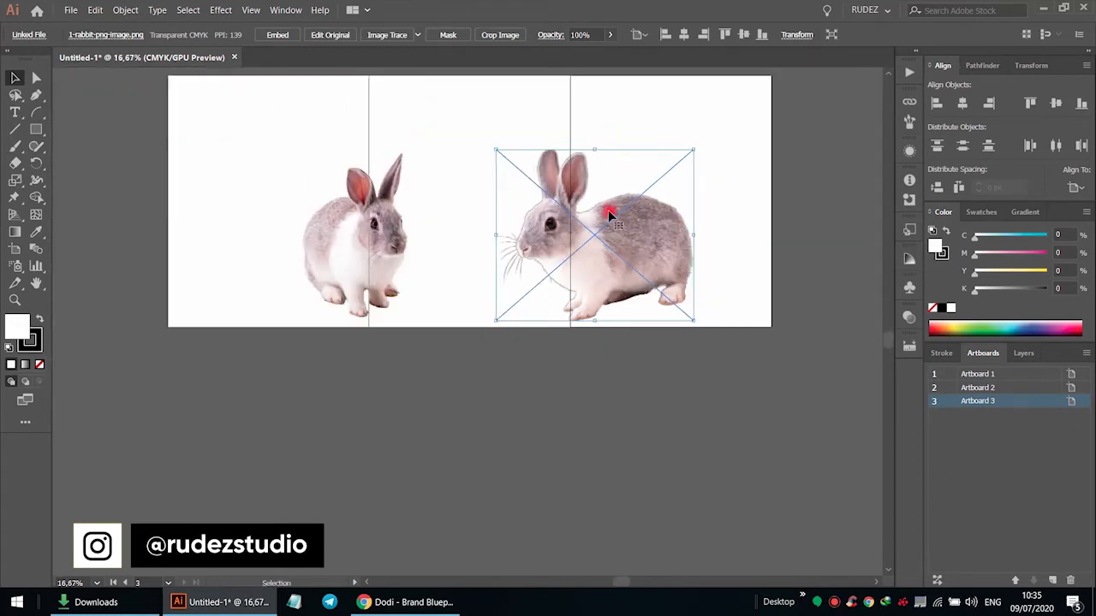
scroll(599, 215, "up", 1)
scroll(599, 264, "up", 1)
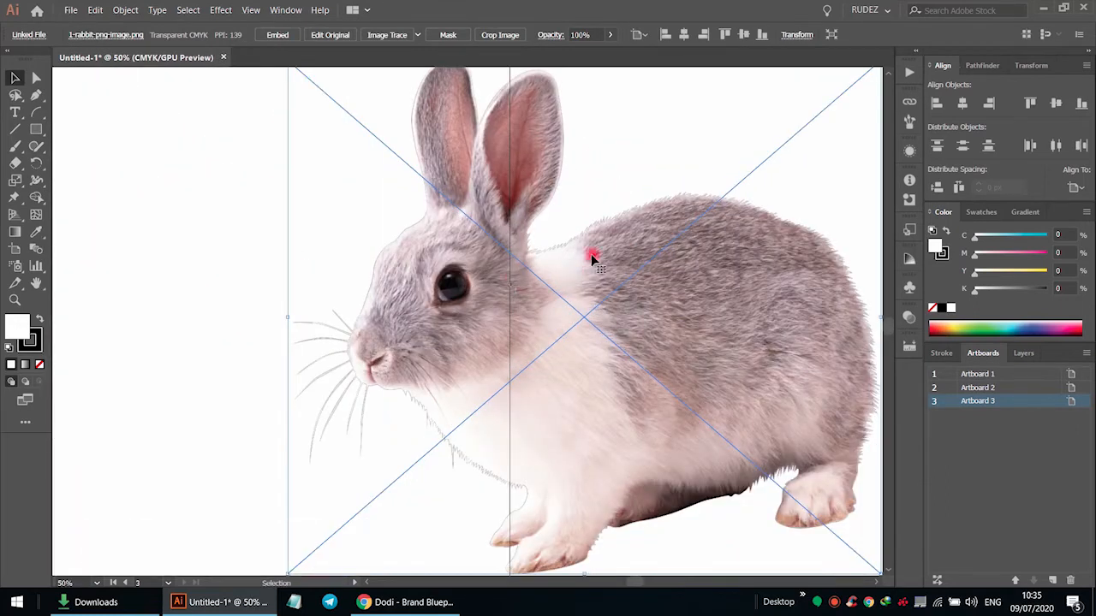
Examine how the two rabbit images run across the boundaries between the three artboards
scroll(526, 299, "down", 2)
scroll(403, 307, "up", 1)
left_click_drag(404, 307, 408, 297)
scroll(408, 298, "down", 2)
left_click(502, 249)
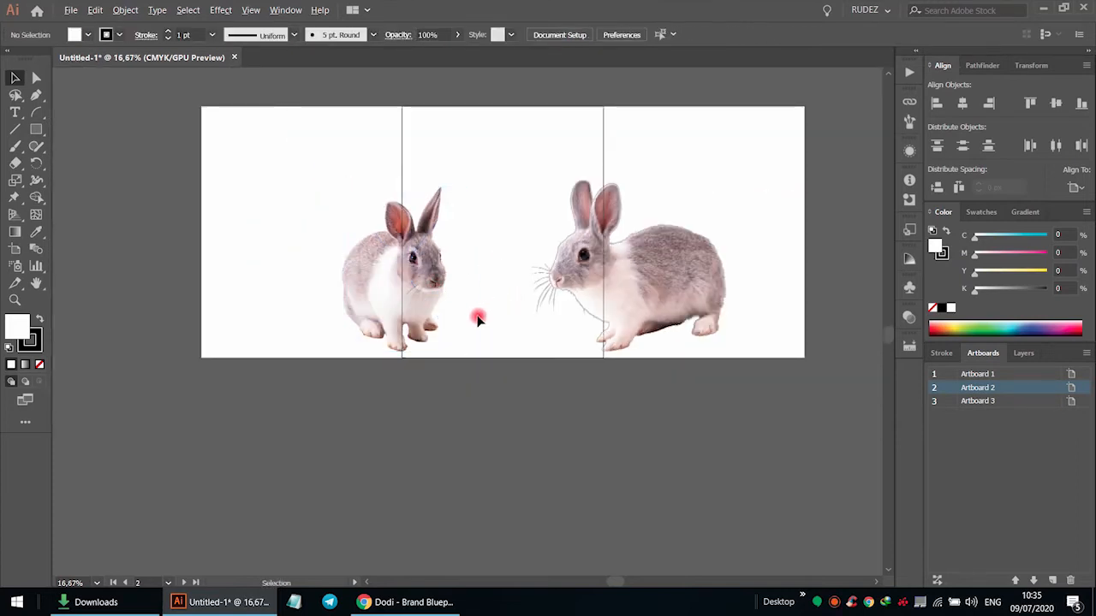
scroll(447, 323, "up", 3)
scroll(447, 323, "down", 3)
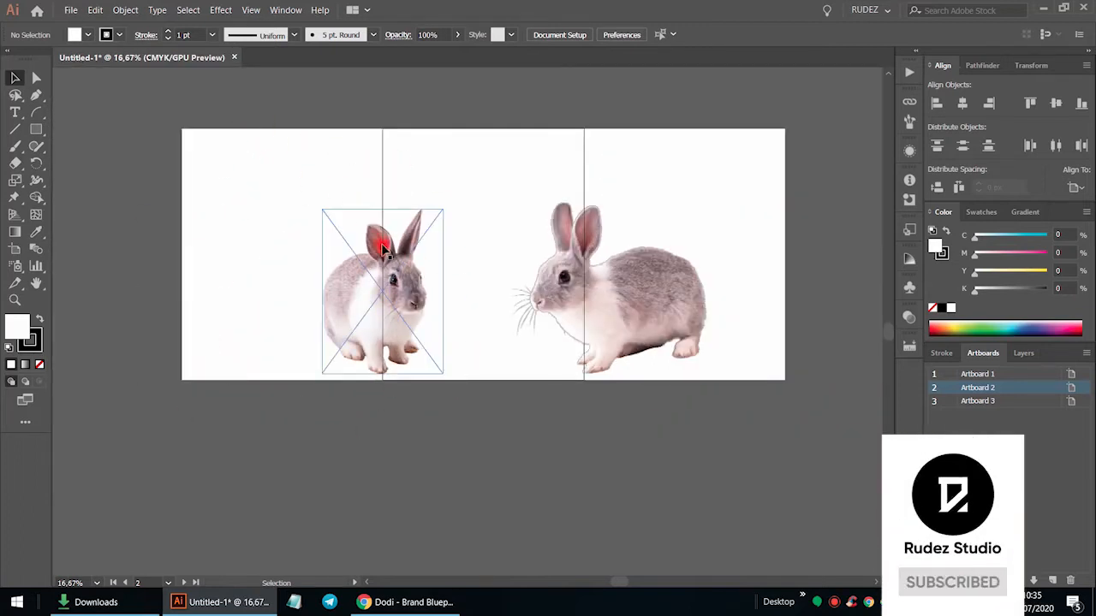
scroll(374, 416, "up", 2)
scroll(366, 431, "down", 2)
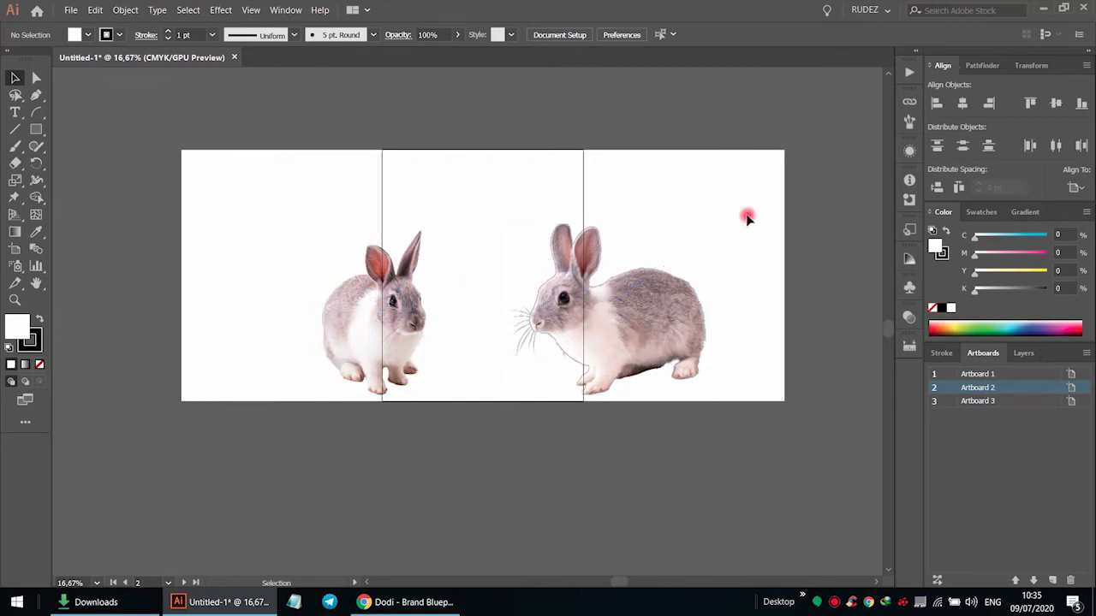
left_click(332, 394)
left_click(209, 296)
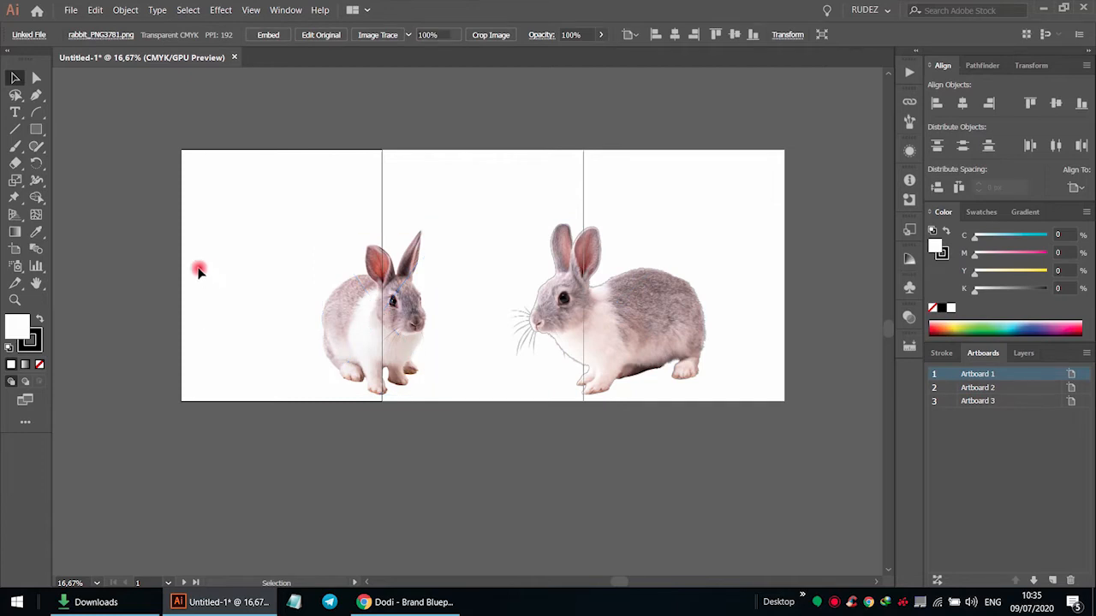
Add a "Lorem ipsum" point-text title near the top of Artboard 1, scaled to about 125 pt
scroll(200, 268, "up", 1)
left_click(16, 120)
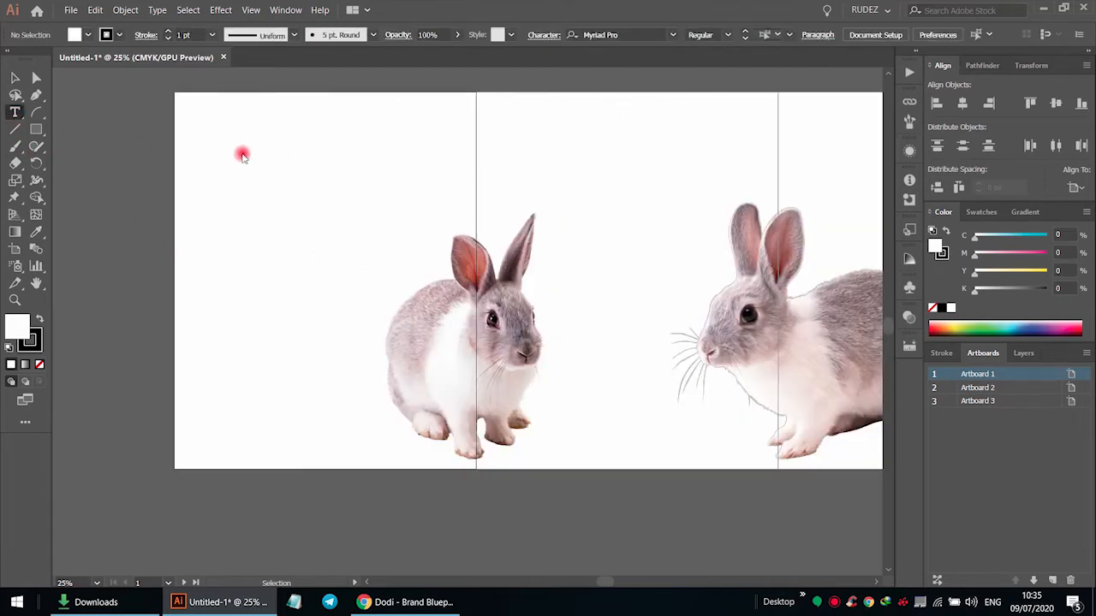
left_click(226, 152)
scroll(227, 153, "up", 2)
left_click(14, 78)
scroll(244, 167, "down", 1)
left_click_drag(258, 159, 489, 206)
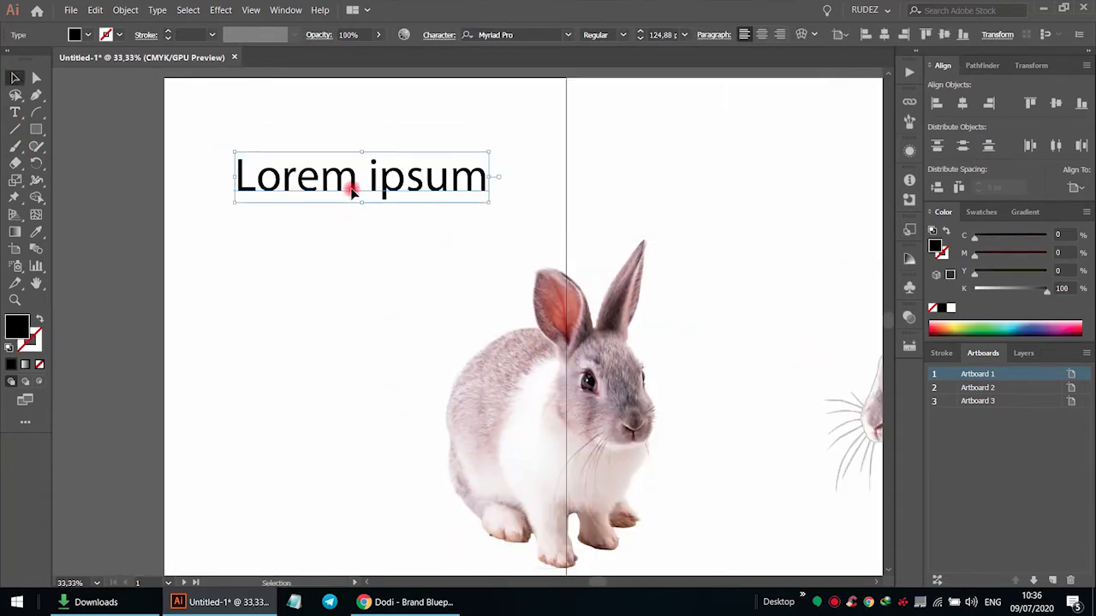
left_click_drag(352, 189, 335, 189)
left_click(336, 257)
Create an area-text block of placeholder body text below the title on Artboard 1, beside the upright rabbit
scroll(317, 262, "down", 3)
scroll(307, 268, "up", 2)
left_click_drag(296, 141, 419, 385)
key("ctrl+z")
left_click(328, 248)
left_click(15, 114)
scroll(380, 332, "up", 1)
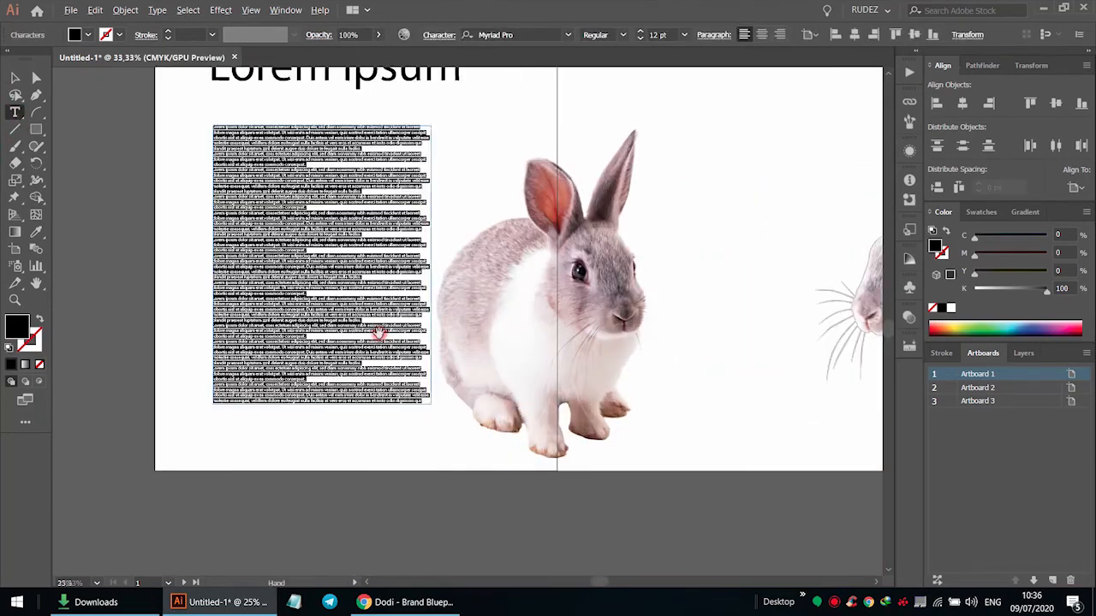
Enlarge the body text on Artboard 1 to 36 pt
key("ctrl+shift+period")
key("ctrl+shift+period")
key("ctrl+shift+period")
key("ctrl+shift+period")
key("ctrl+shift+period")
key("ctrl+shift+period")
left_click(15, 78)
left_click(183, 257)
Align the left edges of the title and the body text on Artboard 1
scroll(229, 298, "down", 3)
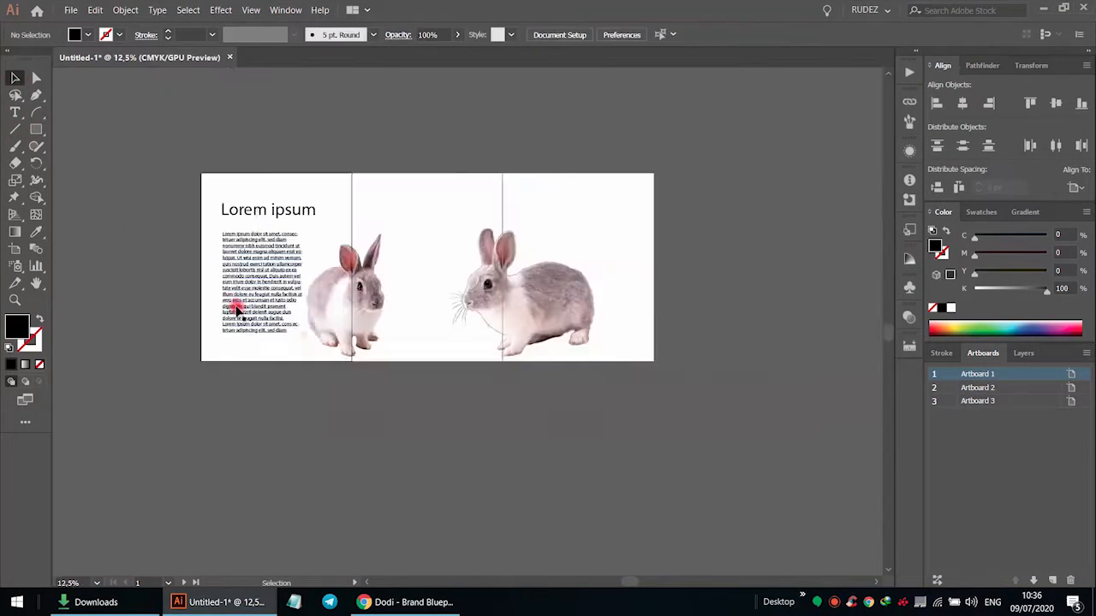
scroll(243, 285, "up", 3)
scroll(246, 272, "up", 3)
left_click(242, 182, "shift")
left_click(242, 182)
left_click(938, 104)
left_click(677, 197)
scroll(224, 315, "down", 3)
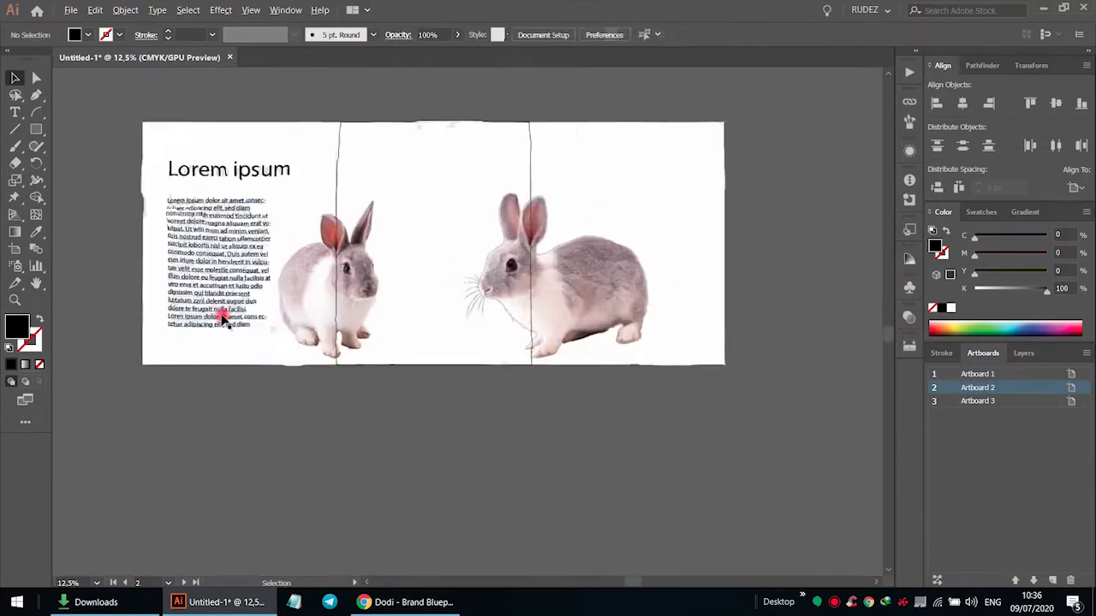
Duplicate the title and body text from Artboard 1 horizontally onto Artboard 2
scroll(240, 322, "up", 2)
left_click(244, 328)
left_click(225, 166, "shift")
left_click_drag(225, 166, 558, 177)
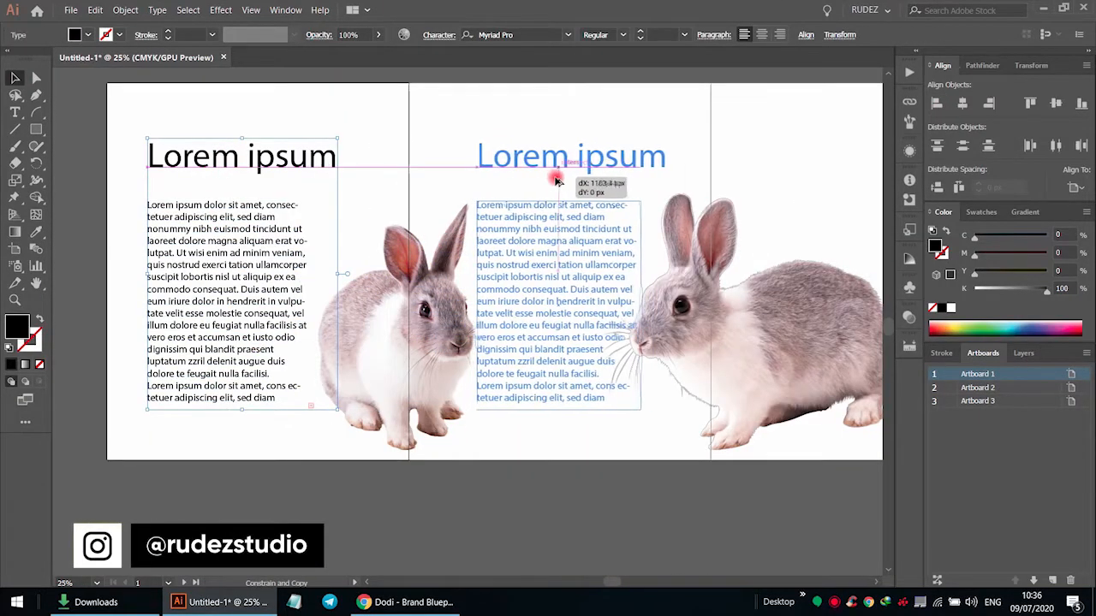
scroll(463, 141, "down", 1)
Move the side-facing rabbit slightly further towards Artboard 3 to make room for the Artboard 2 text
scroll(539, 216, "up", 2)
left_click(523, 264)
left_click_drag(673, 244, 705, 243)
scroll(596, 274, "down", 2)
left_click(653, 366)
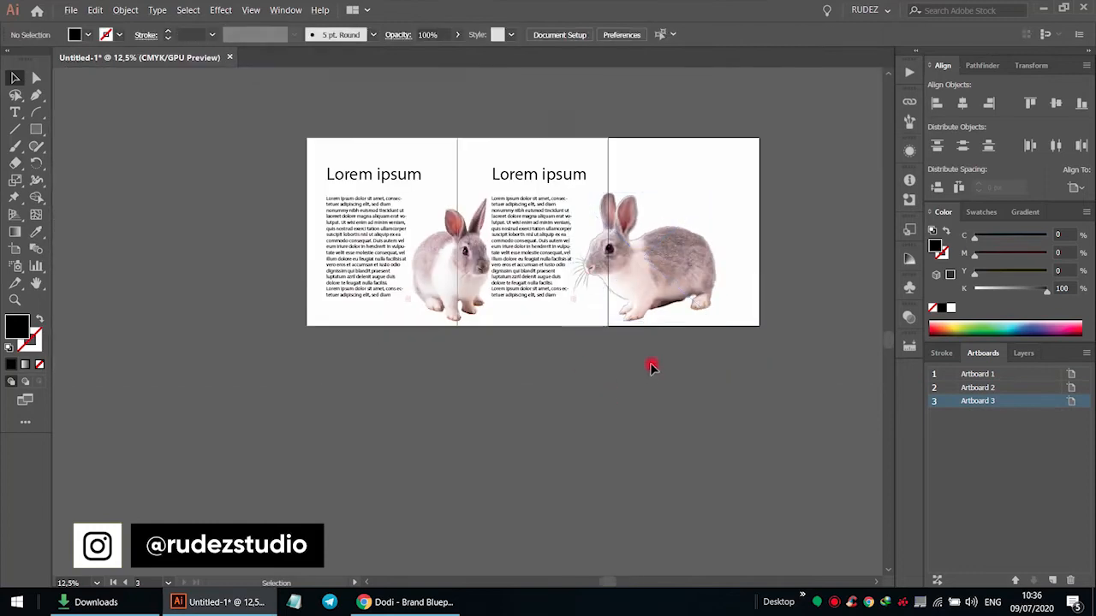
Nudge the body text block on Artboard 2 slightly right, away from the upright rabbit
scroll(600, 205, "up", 2)
left_click_drag(439, 228, 446, 228)
scroll(368, 231, "down", 2)
left_click(357, 232)
Duplicate the title and body text from Artboard 2 to the upper part of Artboard 3, above the rabbit
scroll(357, 232, "up", 2)
left_click(328, 286)
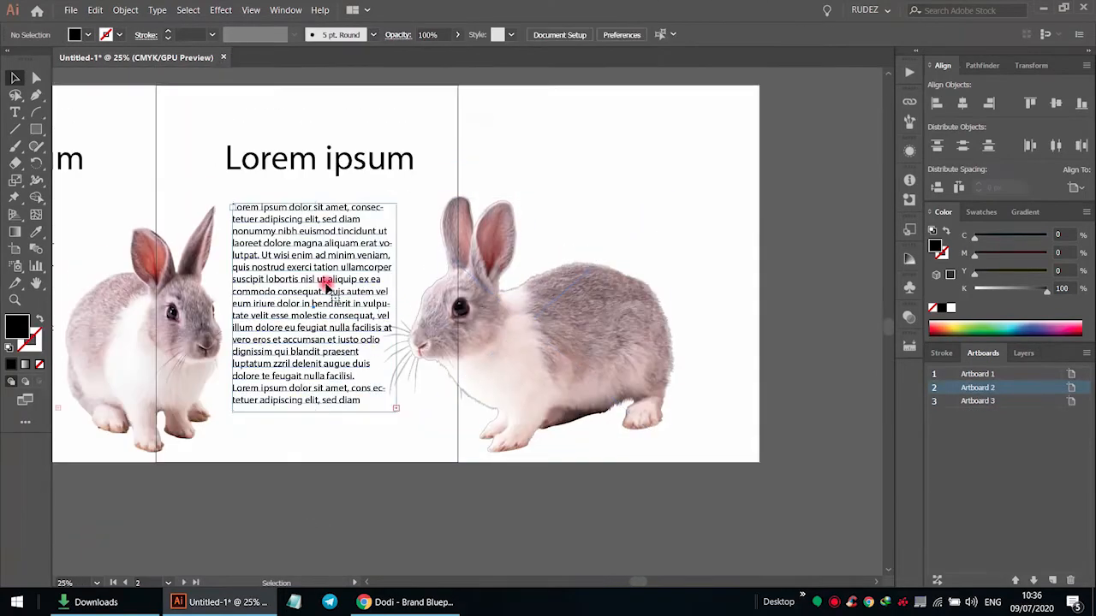
left_click(297, 165, "shift")
left_click_drag(295, 166, 616, 136)
Shorten the body text frame on Artboard 3 to five lines and lower the title closer to it
left_click(660, 297)
left_click(634, 382)
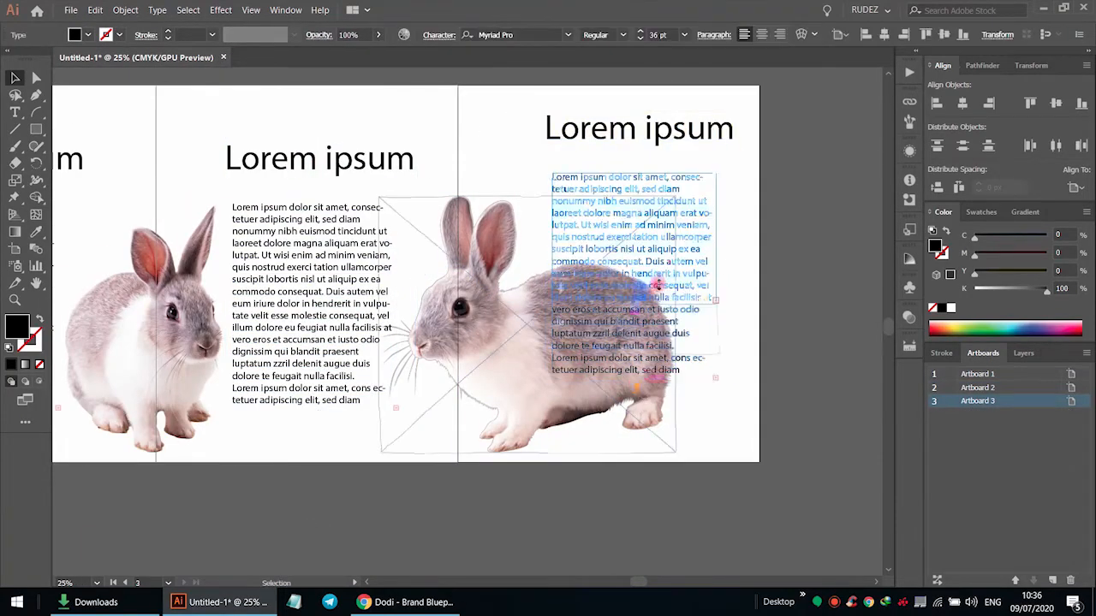
left_click(655, 282)
left_click_drag(635, 382, 634, 238)
left_click(745, 311)
Align the left edges of the title and body text on Artboard 3 and shift both slightly left
scroll(745, 311, "up", 1)
left_click(522, 169)
left_click(513, 217, "shift")
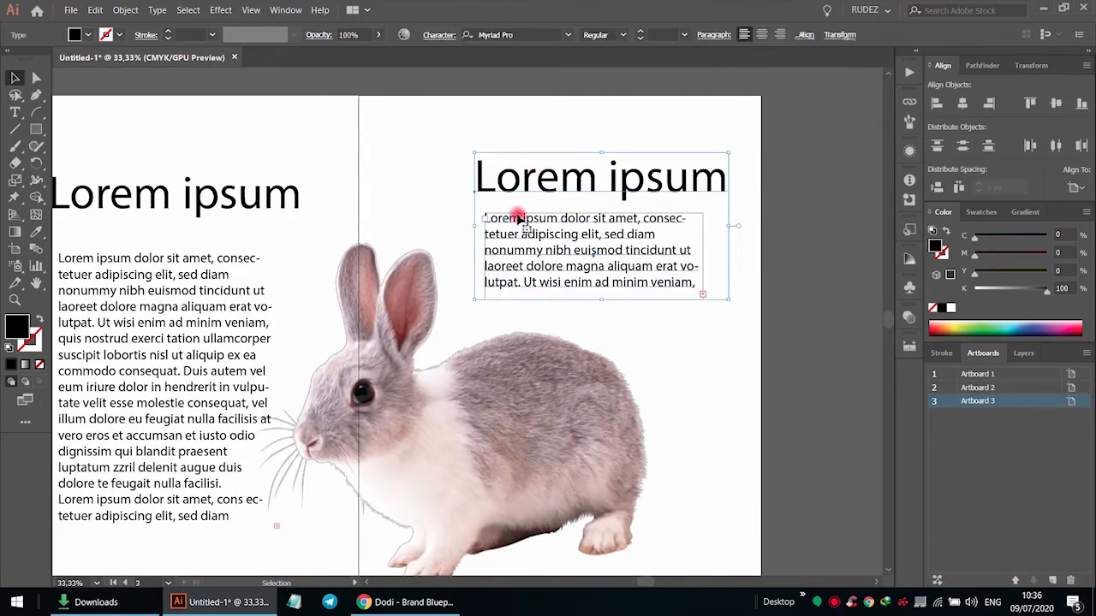
scroll(599, 133, "down", 2)
scroll(651, 189, "down", 2)
left_click(677, 214)
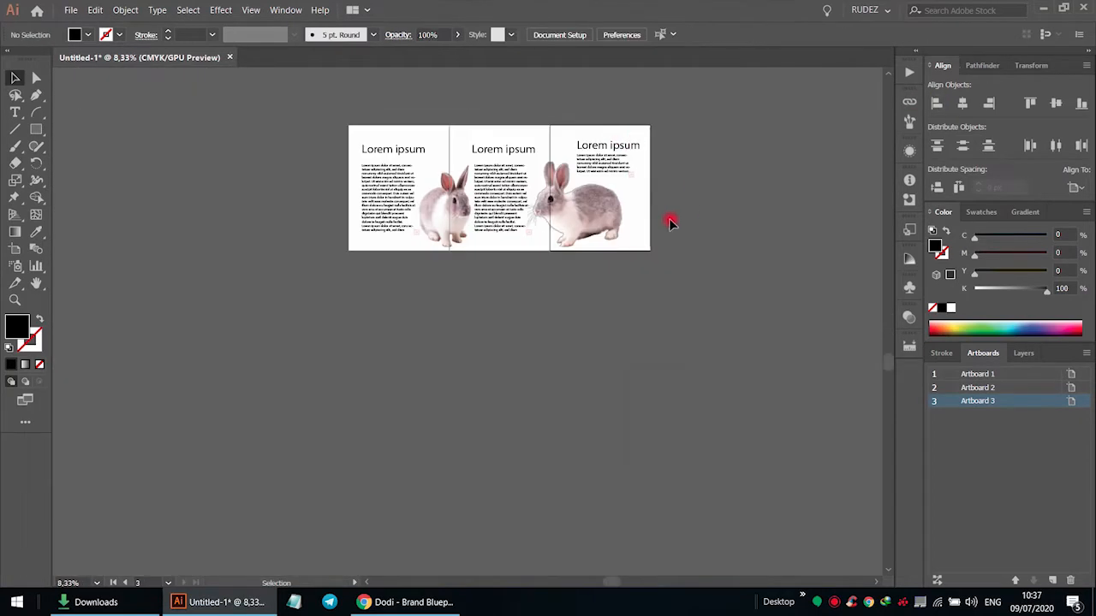
Draw a rectangle that exactly covers Artboard 2, from its upper-left to its lower-right corner
scroll(617, 274, "up", 2)
scroll(514, 338, "up", 2)
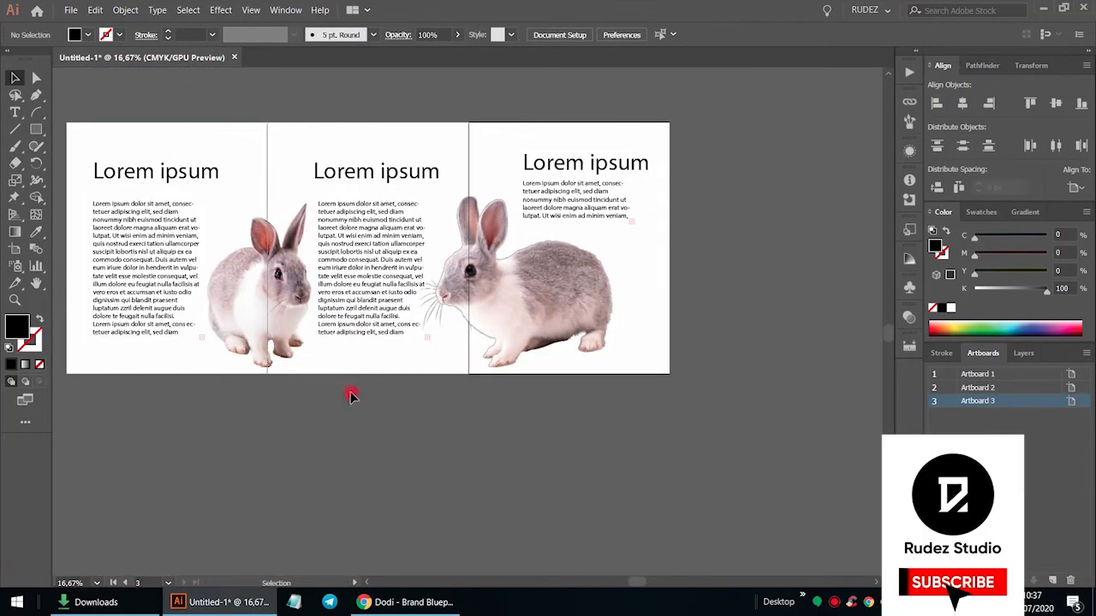
scroll(343, 394, "up", 2)
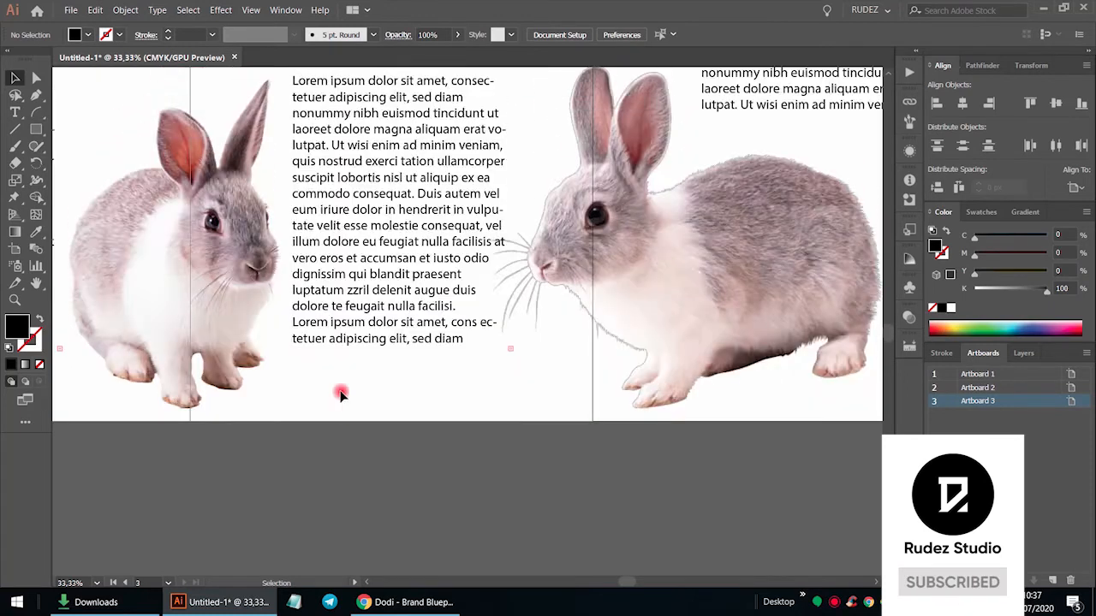
scroll(443, 417, "down", 1)
scroll(440, 436, "up", 2)
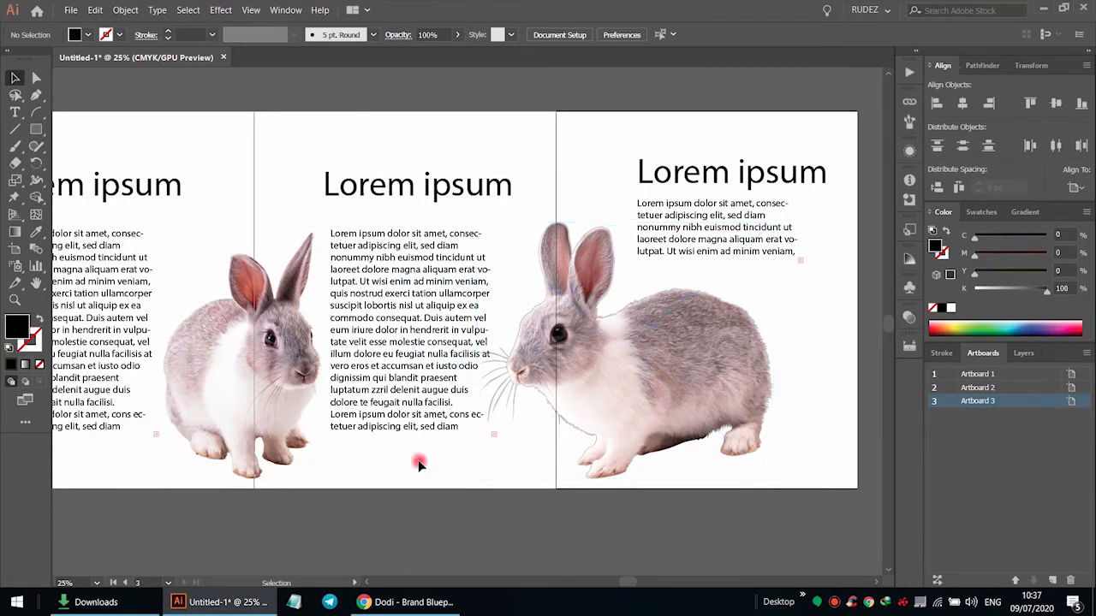
left_click(400, 485)
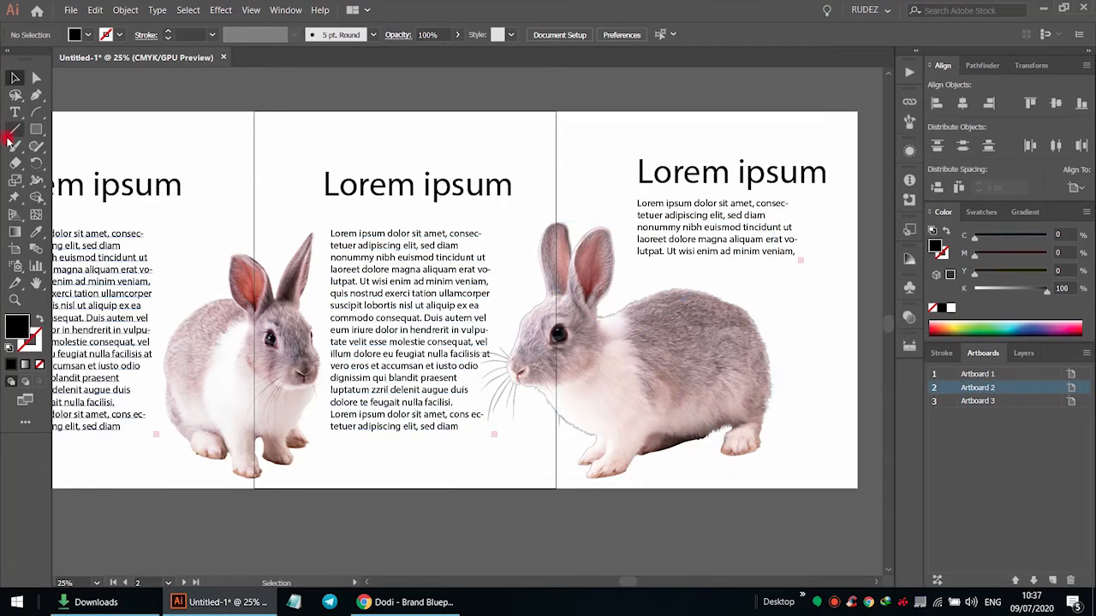
left_click(35, 128)
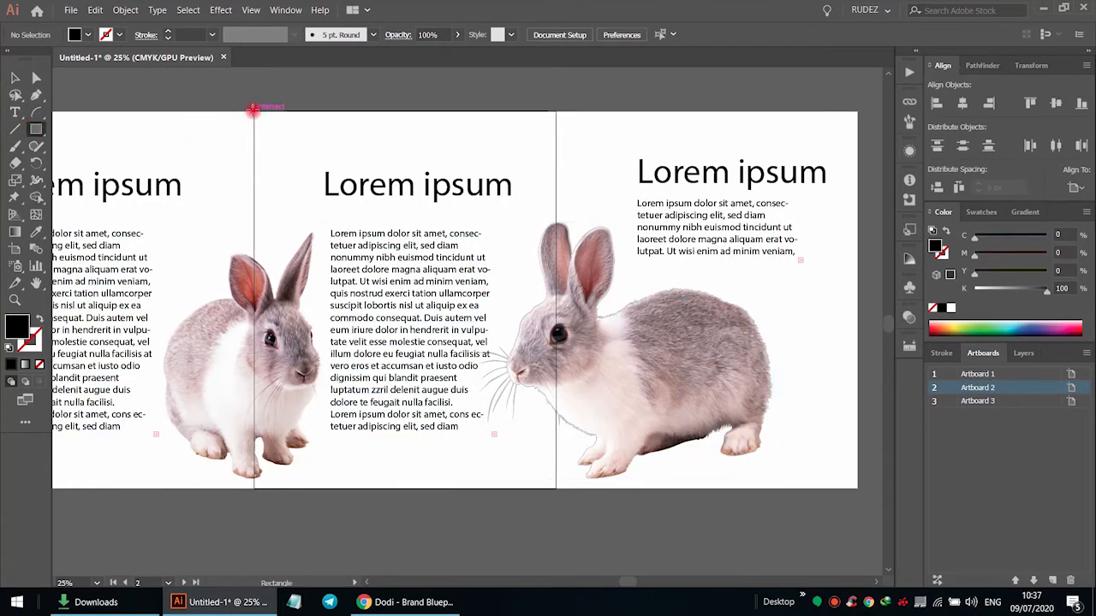
mouse_move(253, 110)
left_mouse_down()
mouse_move(506, 414)
mouse_move(531, 480)
mouse_move(556, 488)
left_mouse_up()
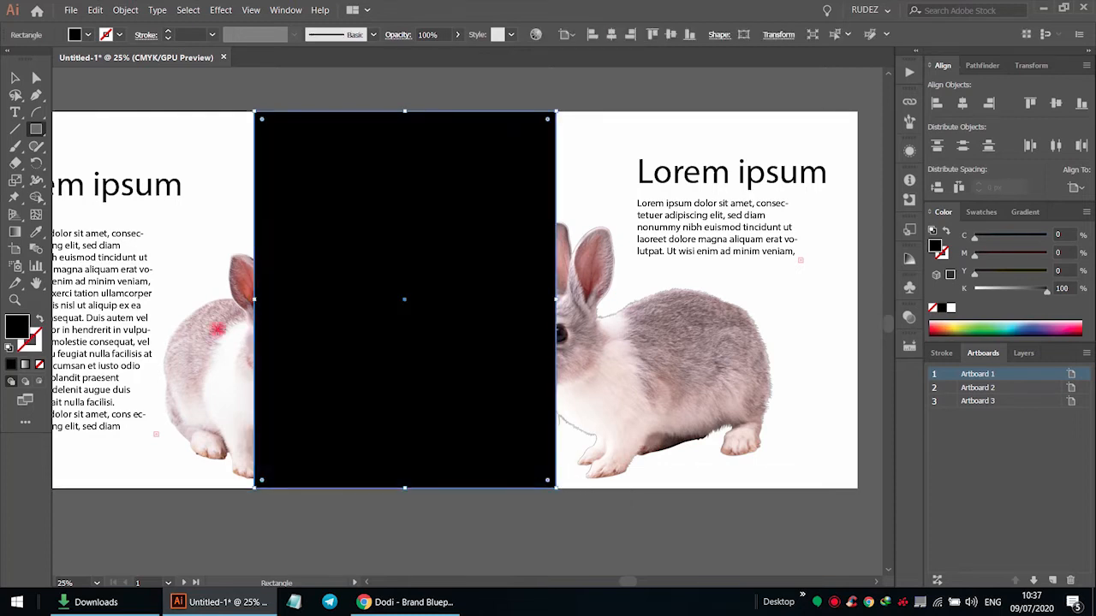
Send the Artboard 2 rectangle behind the text and both rabbit images
left_click(22, 79)
key("a")
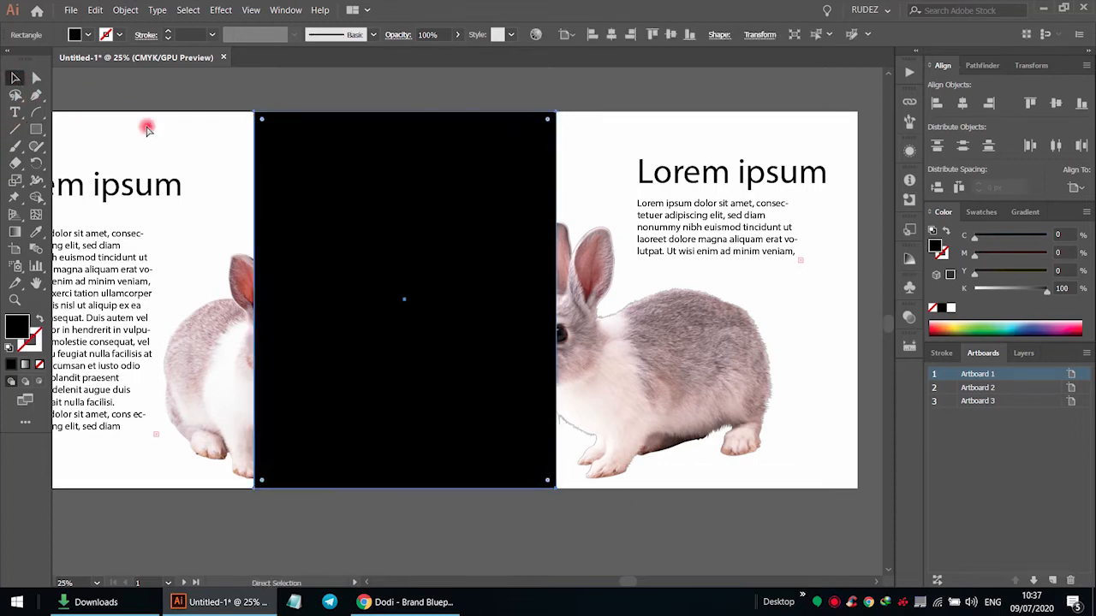
key("v")
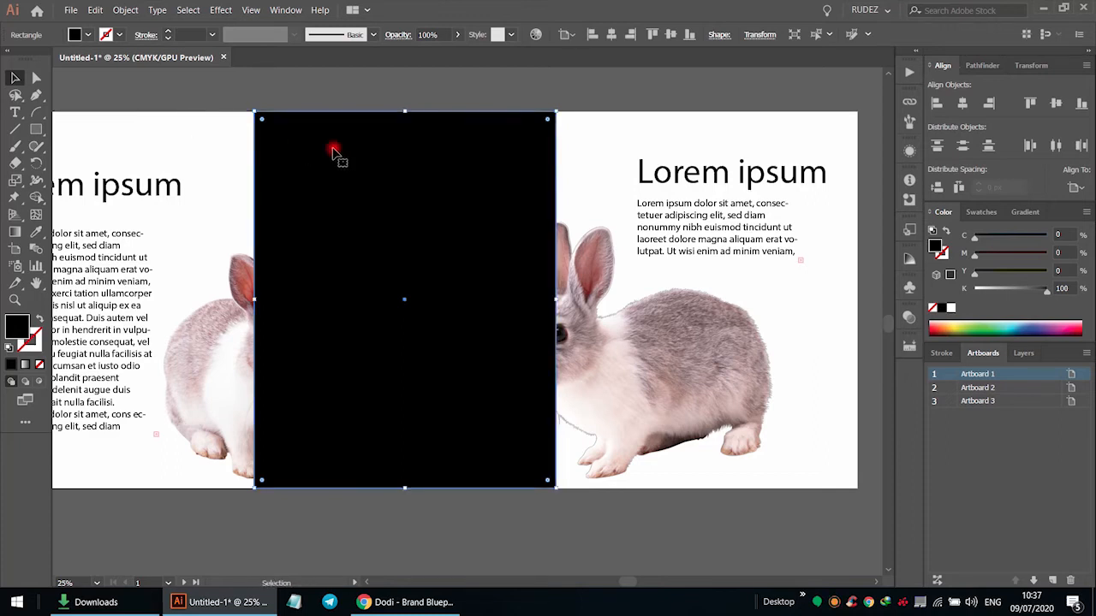
right_click(352, 137)
mouse_move(456, 342)
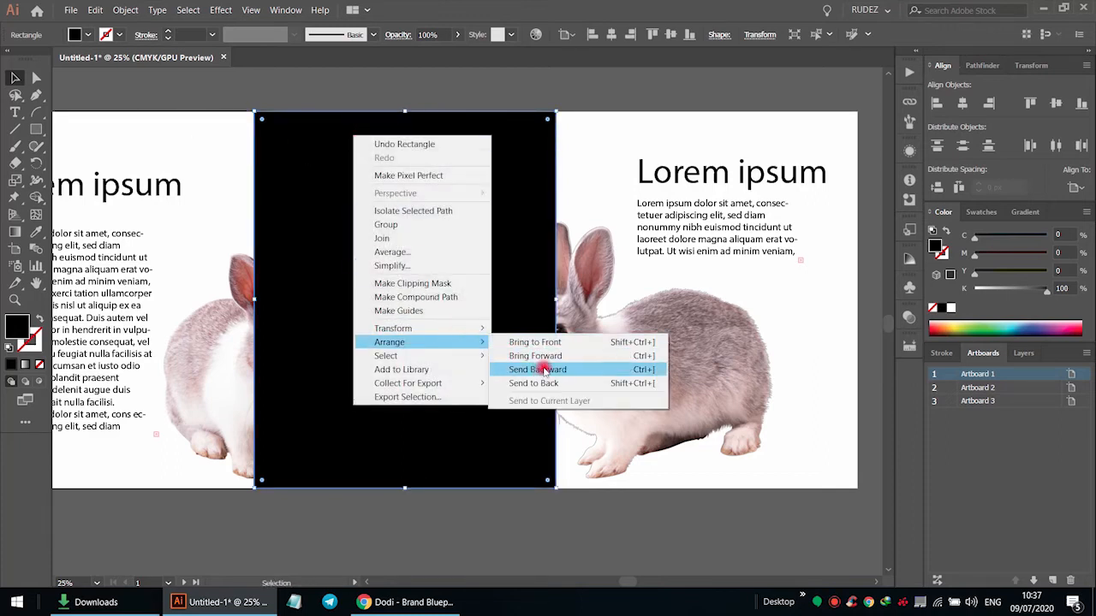
left_click(543, 370)
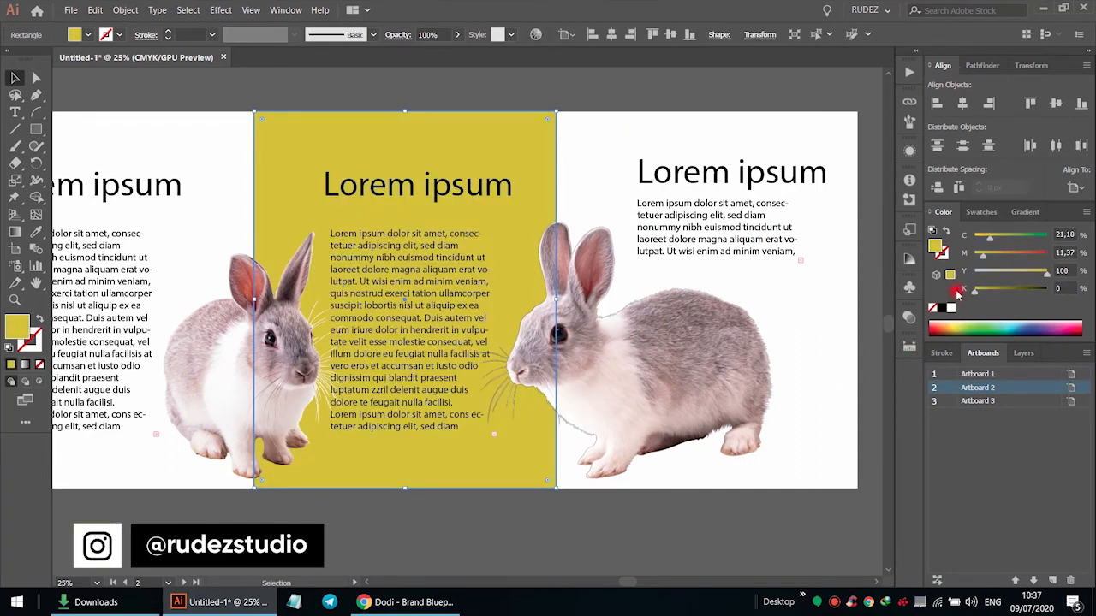
Fill the Artboard 2 background rectangle with pure yellow: C 0, M 0, Y 100, K 0
left_click_drag(987, 242, 959, 266)
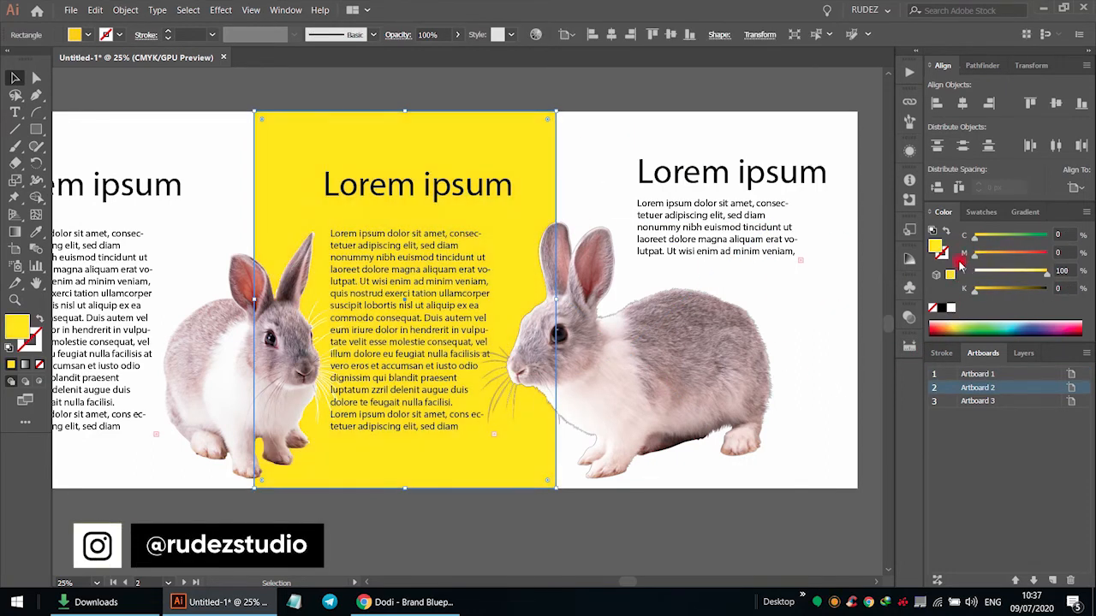
left_click(553, 83)
Examine the three-slide layout with the yellow middle background, especially where the rabbits cross the artboard boundaries
scroll(533, 127, "down", 2, "alt")
scroll(543, 360, "up", 2, "alt")
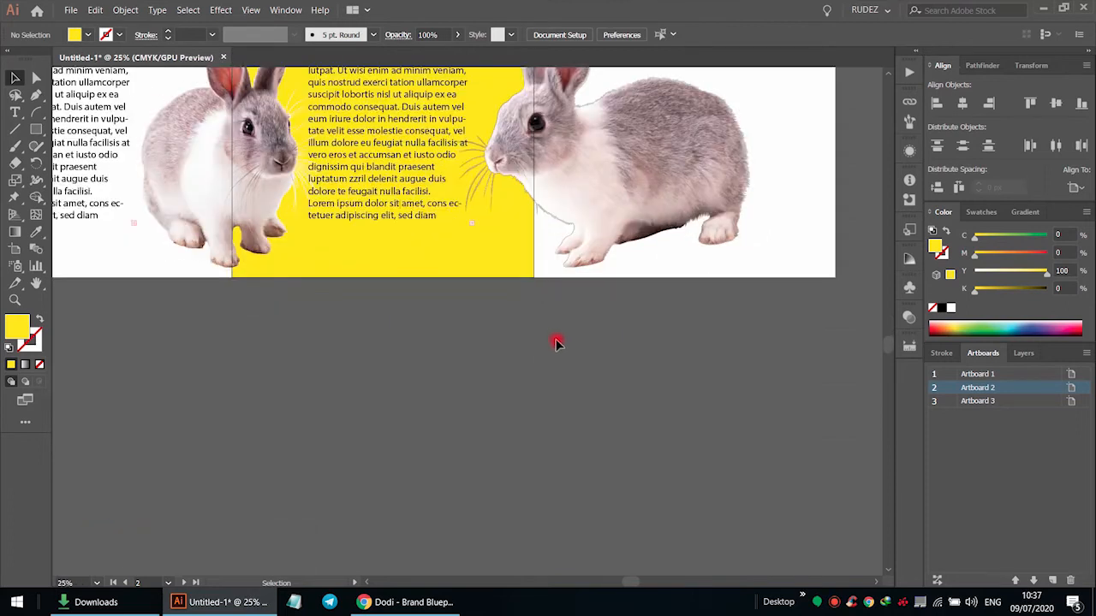
scroll(558, 342, "up", 3)
scroll(549, 363, "down", 3, "alt")
scroll(531, 411, "up", 3, "alt")
scroll(537, 415, "up", 2)
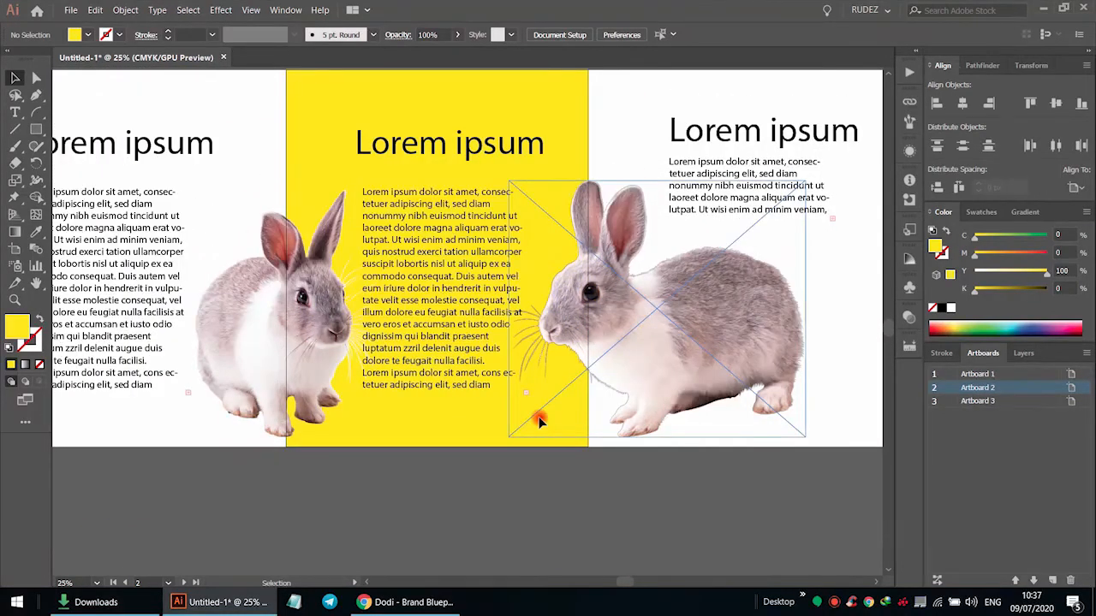
scroll(538, 430, "down", 3, "alt")
scroll(548, 419, "up", 2, "alt")
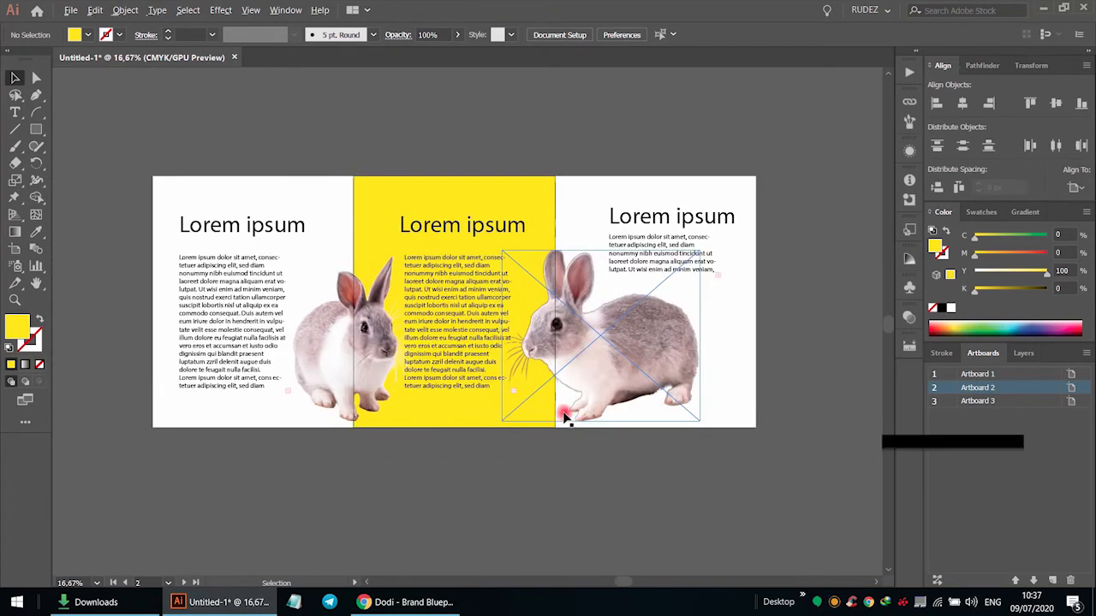
scroll(514, 409, "up", 1)
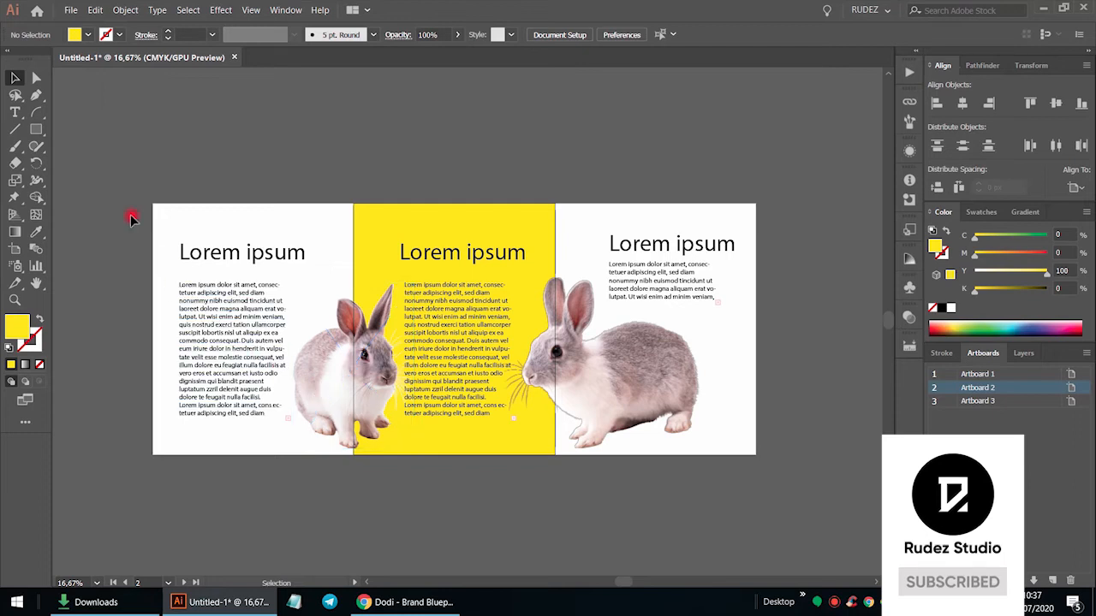
Open Export for Screens and include all three artboards, range 1-3
left_click(64, 11)
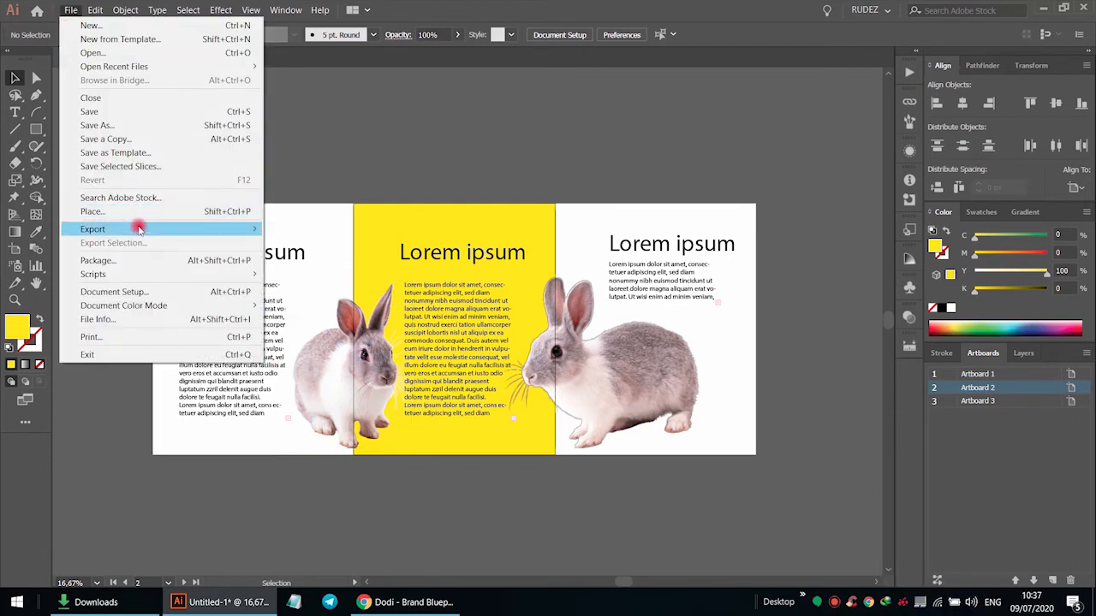
mouse_move(142, 228)
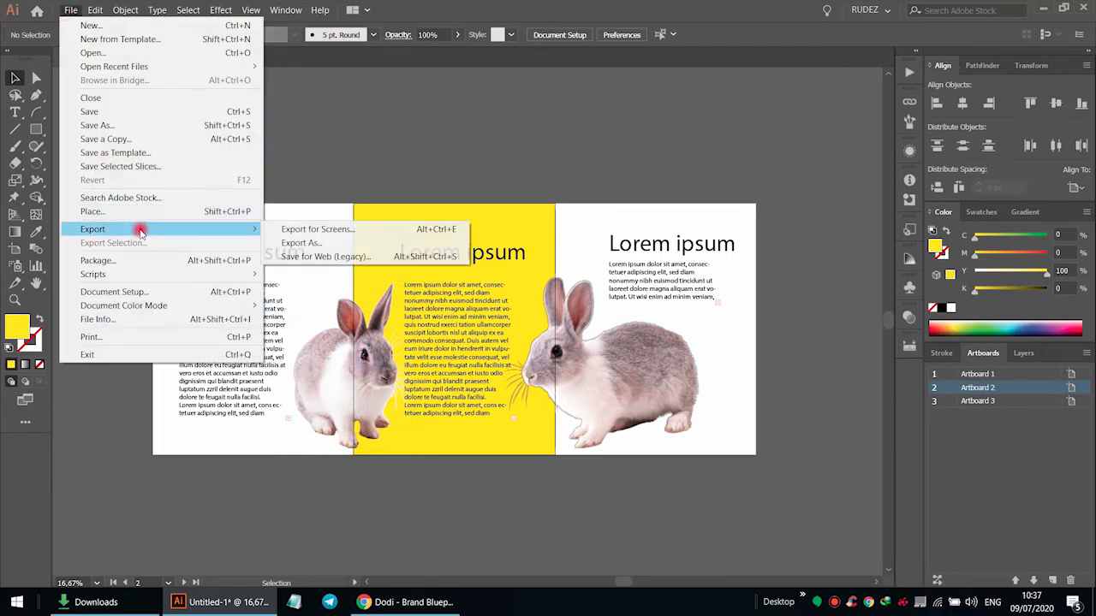
left_click(308, 230)
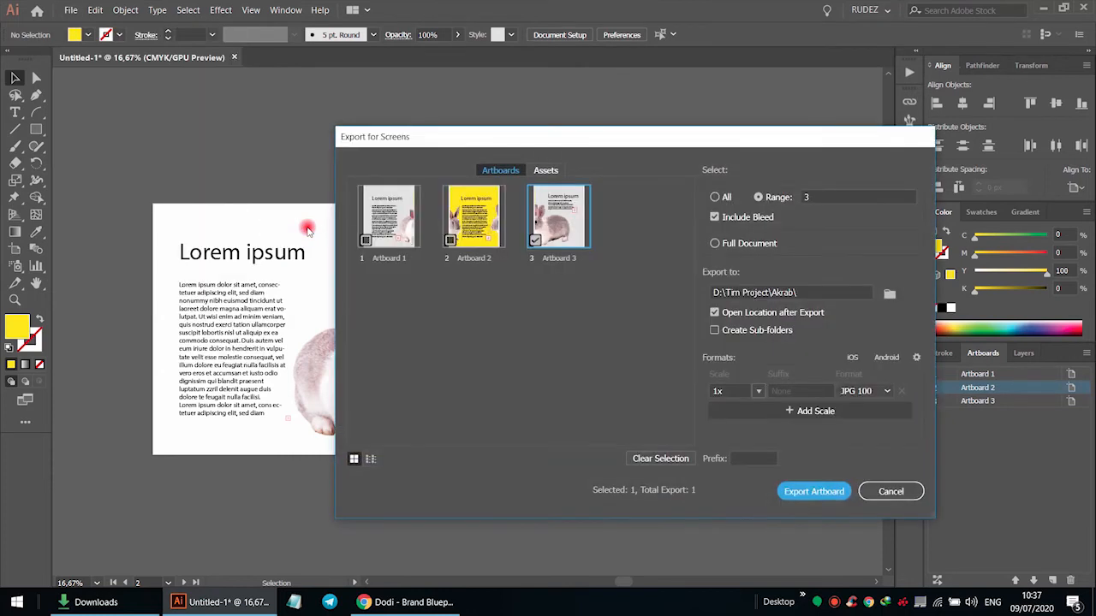
left_click_drag(461, 140, 675, 67)
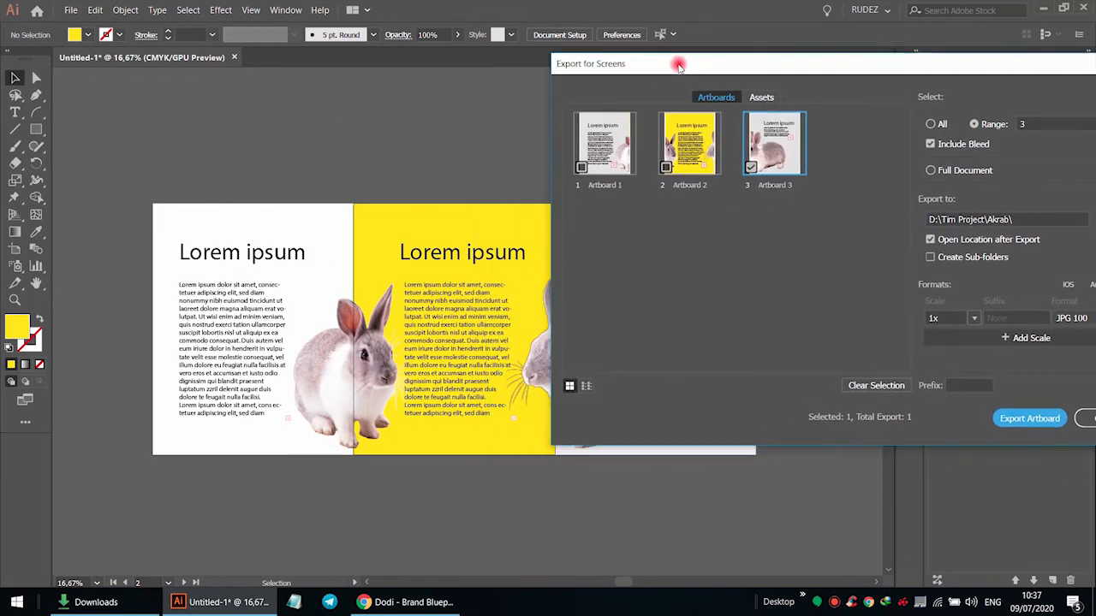
left_click(665, 167)
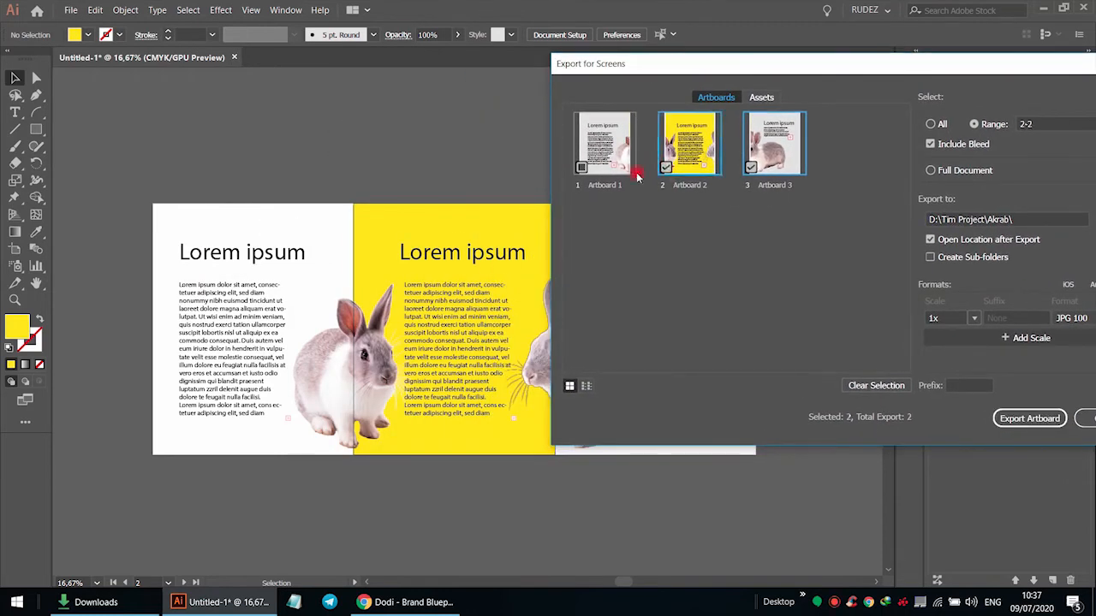
left_click_drag(691, 74, 574, 88)
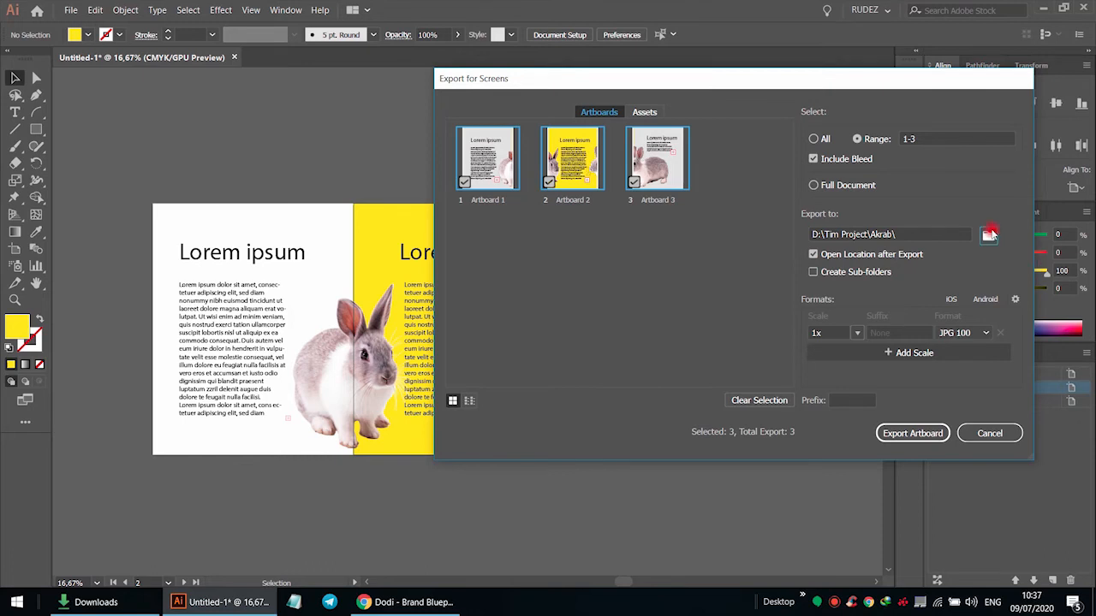
Set the export location to the folder D:\General File\Export file
left_click(989, 234)
left_click(497, 332)
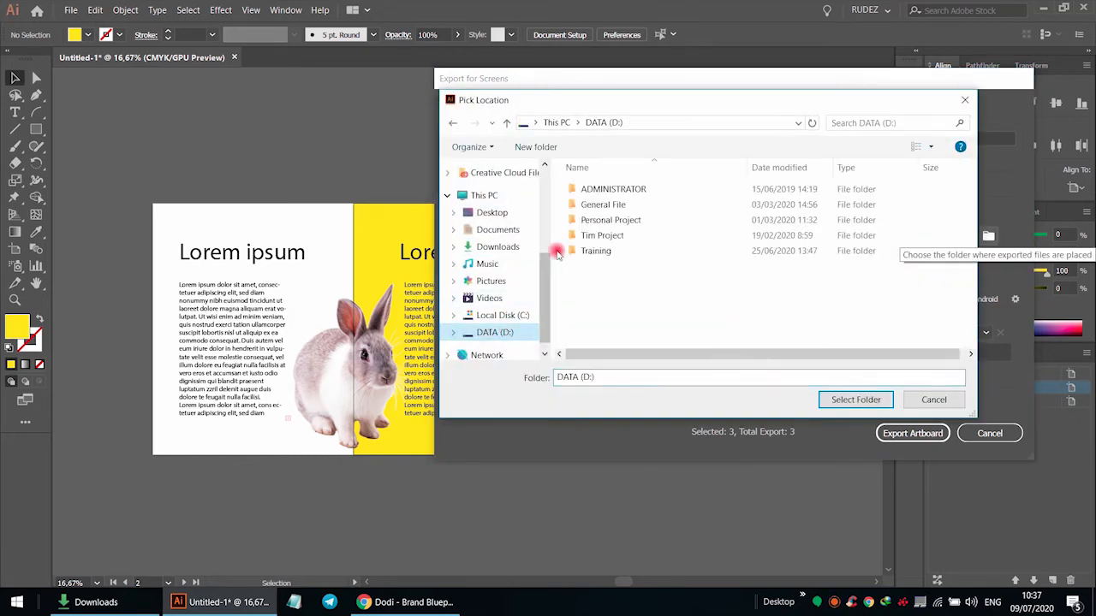
double_click(592, 205)
double_click(600, 205)
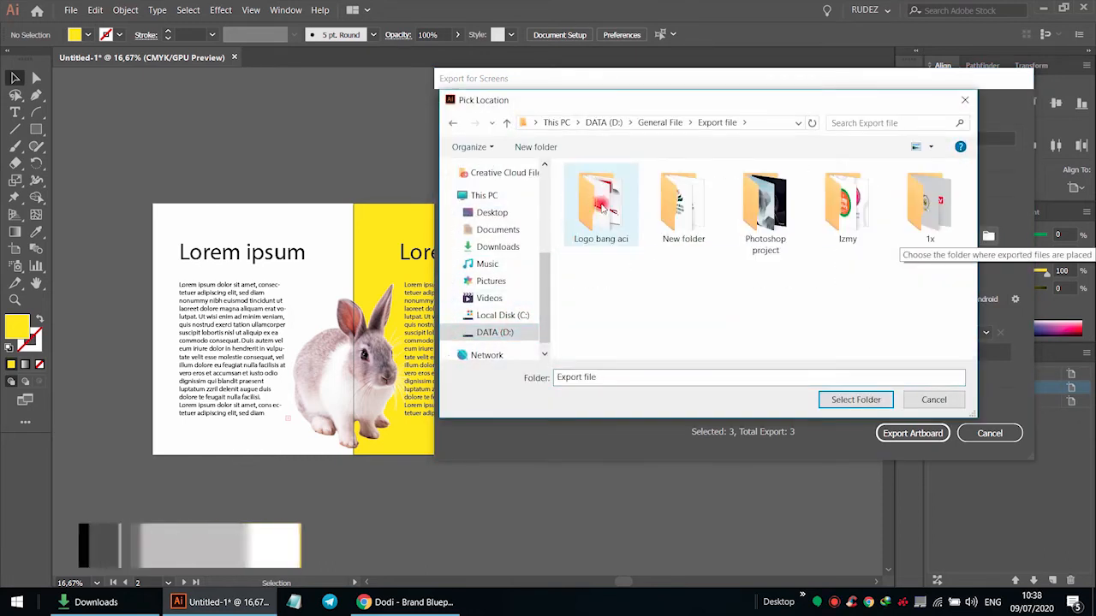
left_click(856, 399)
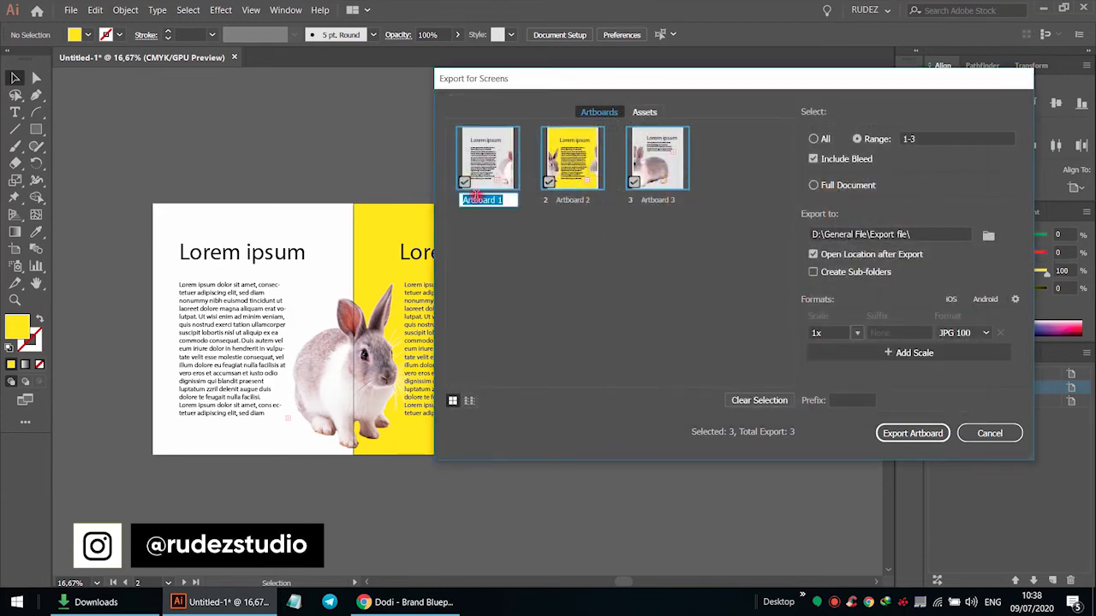
Rename the three artboards k1, k2 and k3 in order and export them as JPG 100 at 1x scale
left_click(579, 201)
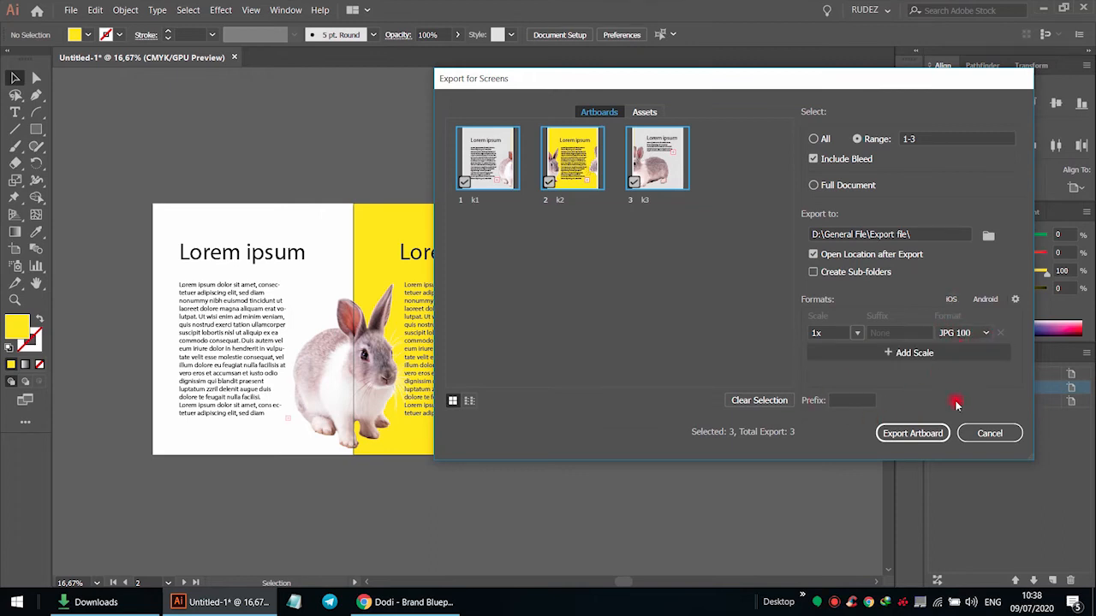
left_click(914, 431)
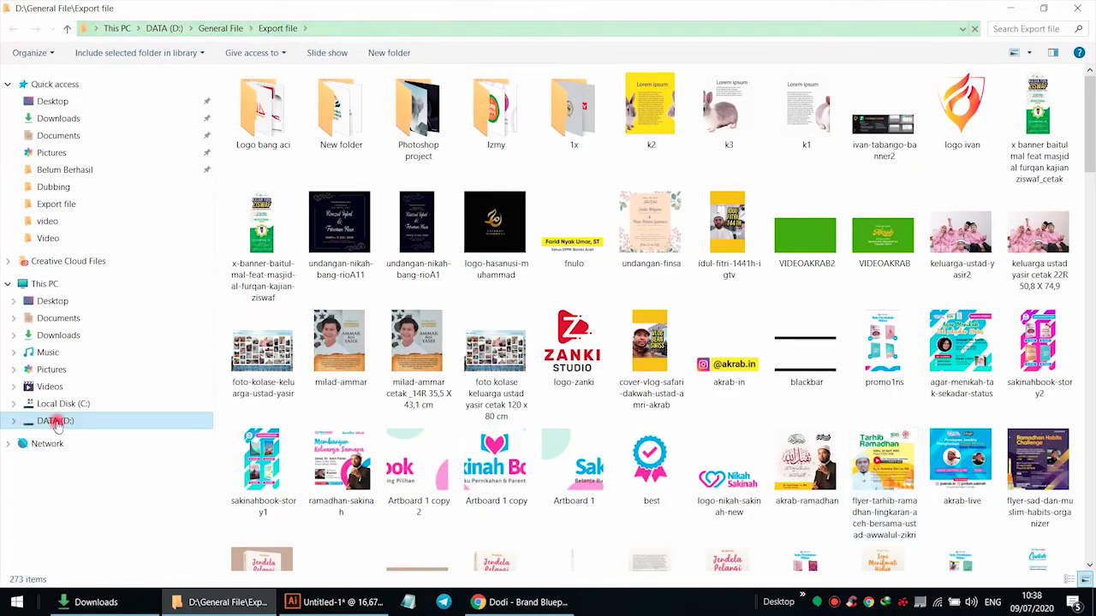
Browse drive D: in File Explorer and return to the Export file folder inside General File
left_click(53, 421)
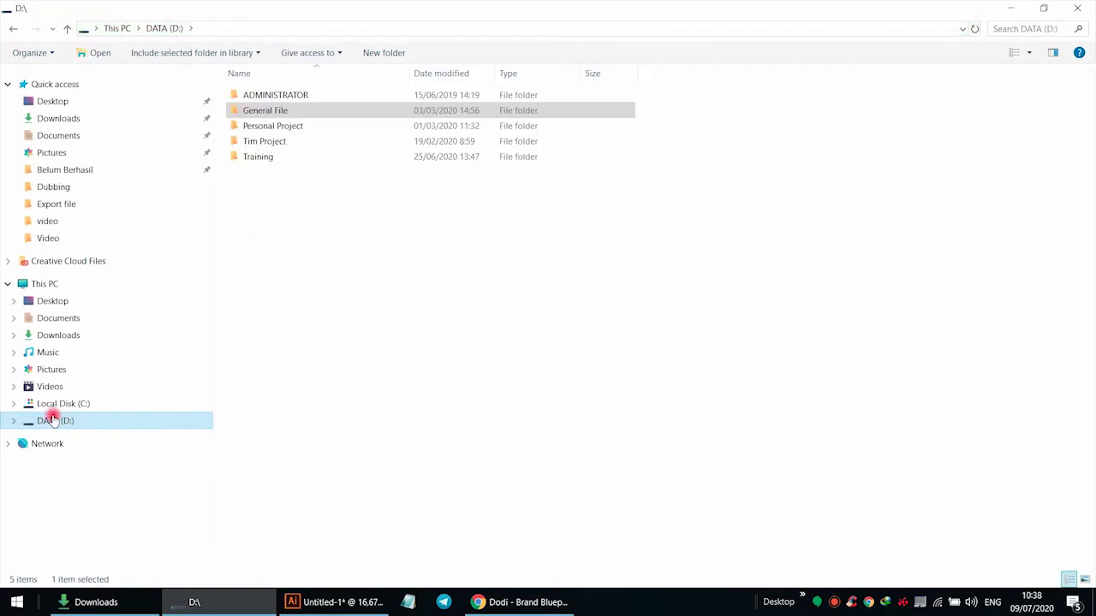
double_click(261, 126)
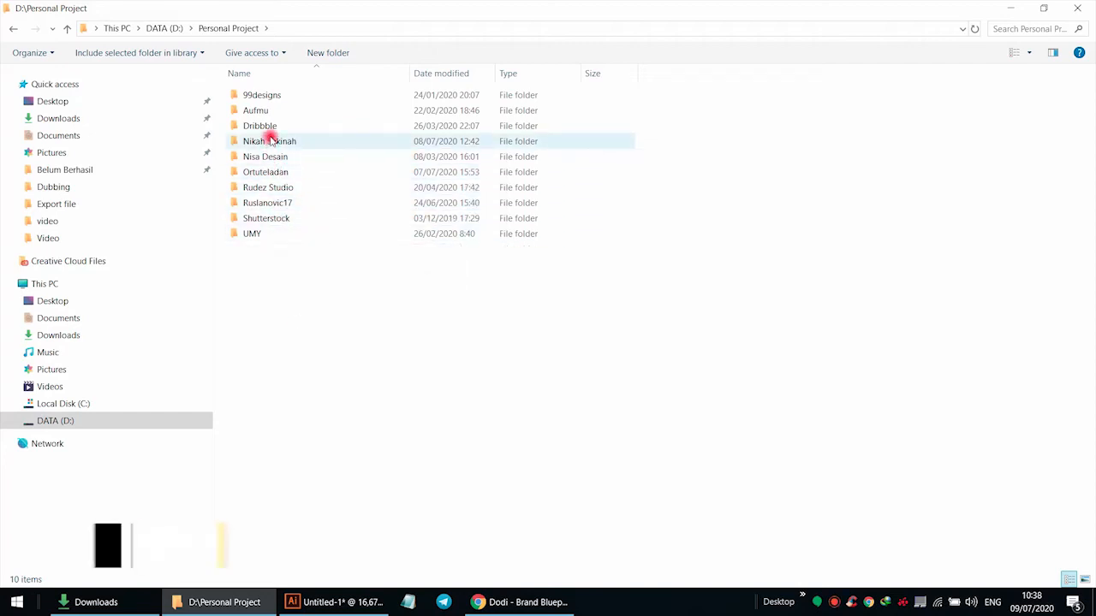
left_click(54, 418)
left_click(285, 112)
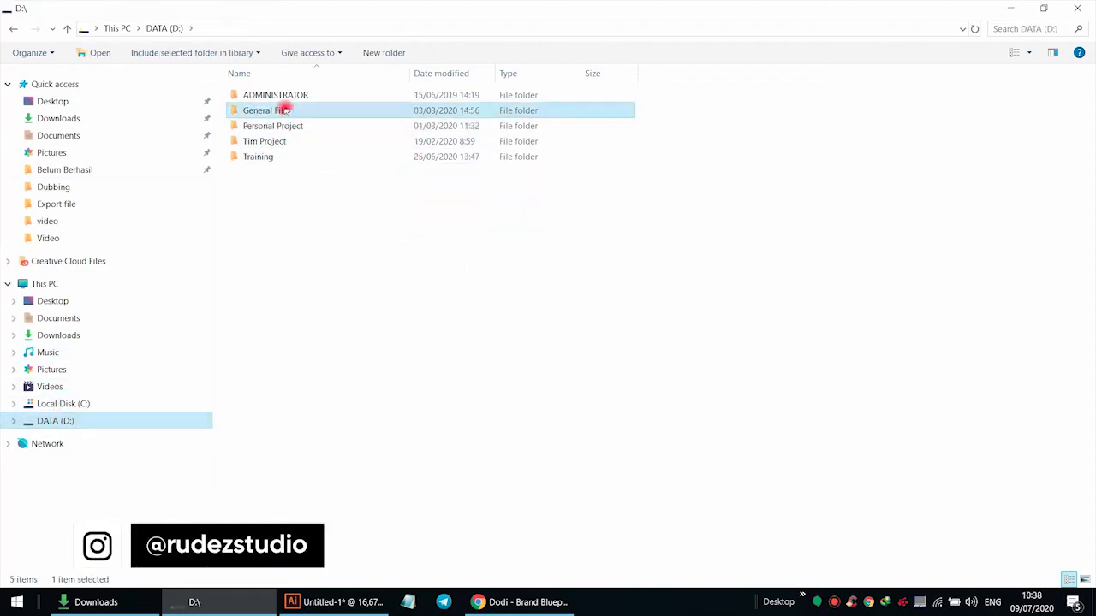
double_click(285, 110)
double_click(282, 116)
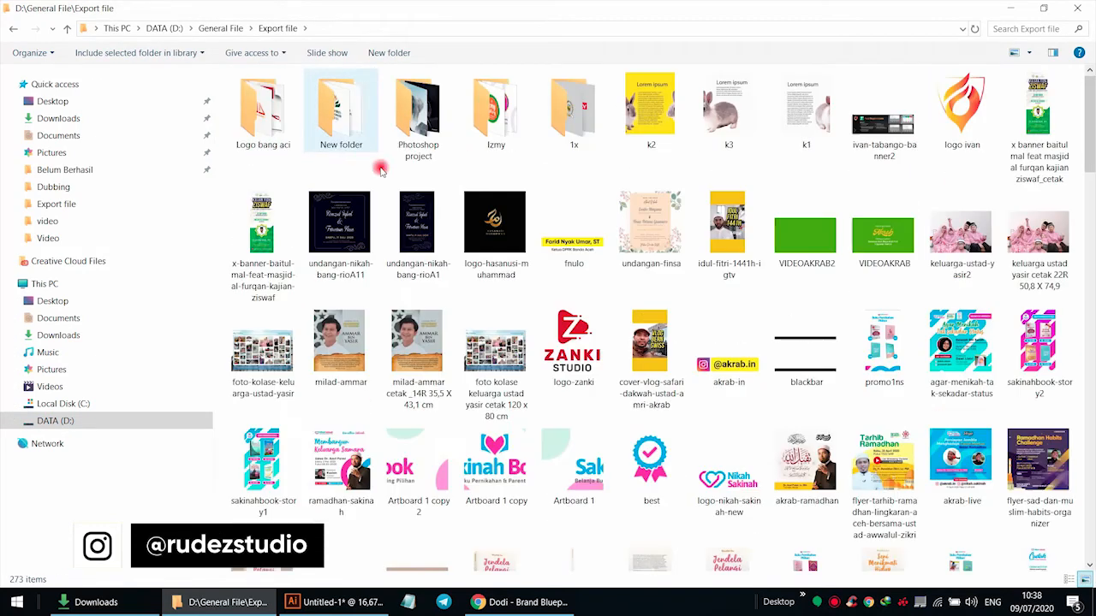
View the exported k1 and k2 images in the photo viewer, close it and check the three exported files
left_click(651, 112)
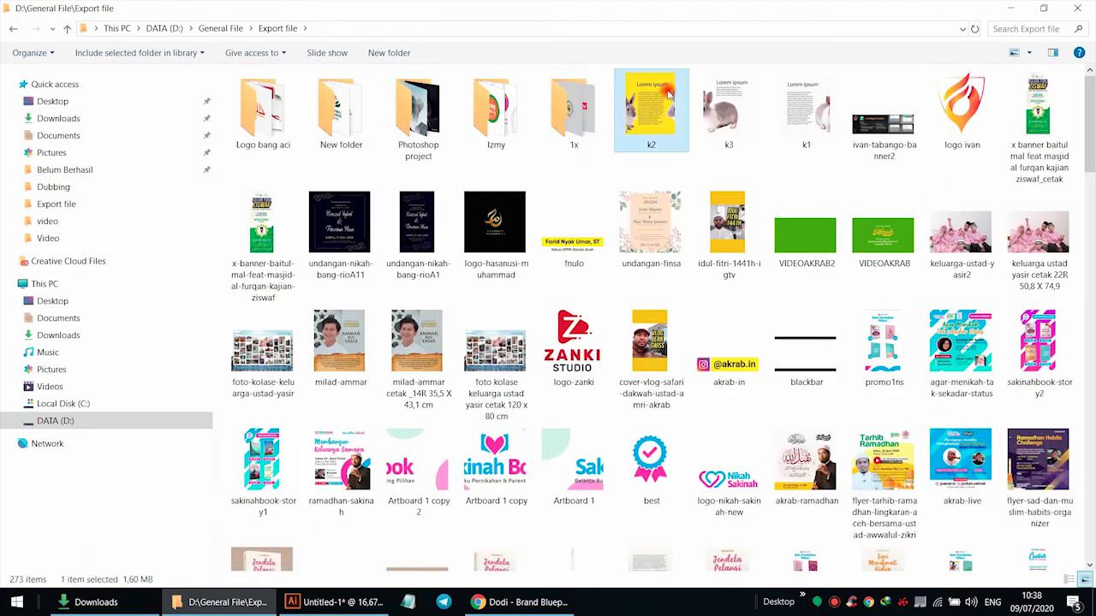
double_click(806, 103)
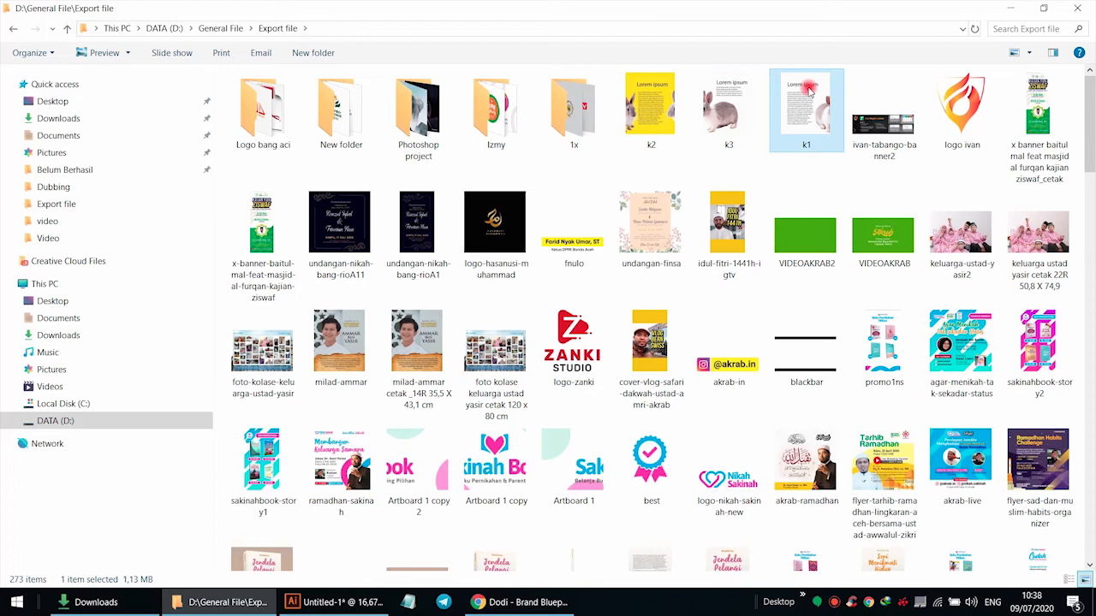
key("Right")
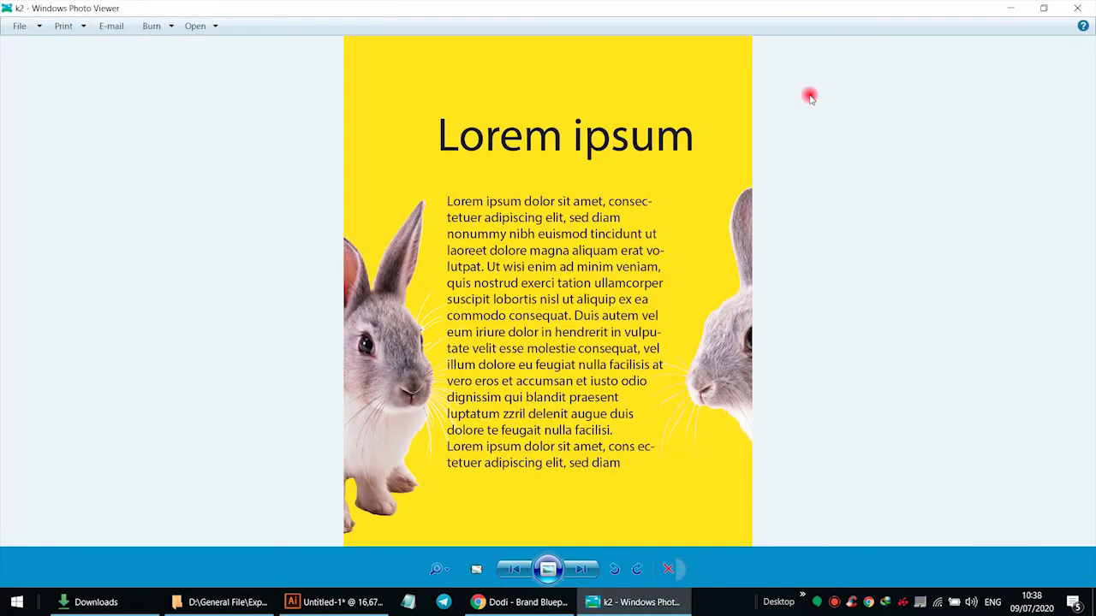
left_click(1043, 7)
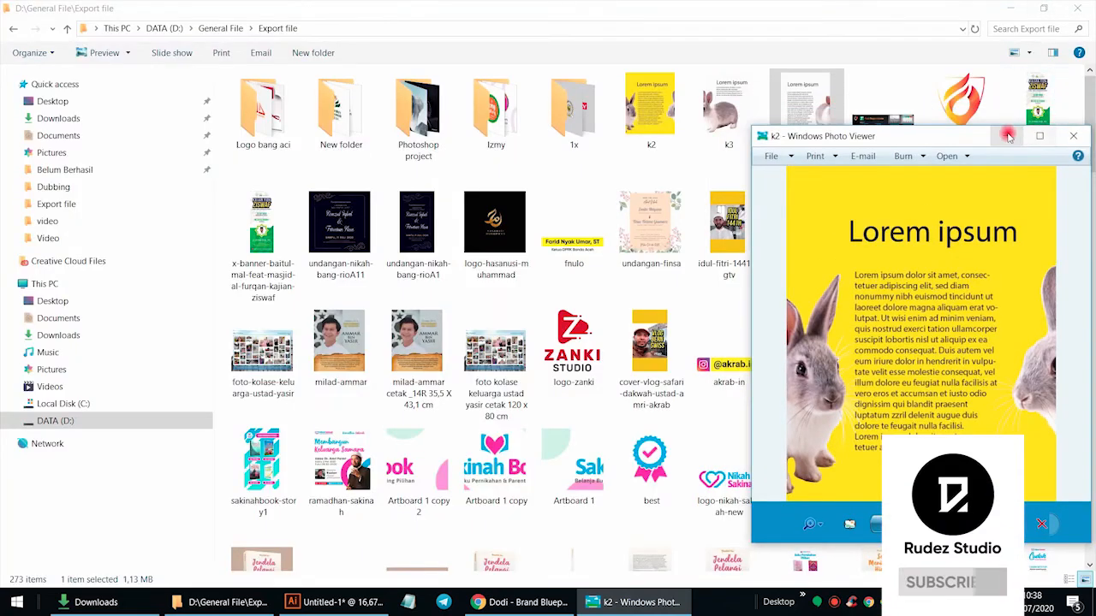
left_click_drag(925, 139, 641, 154)
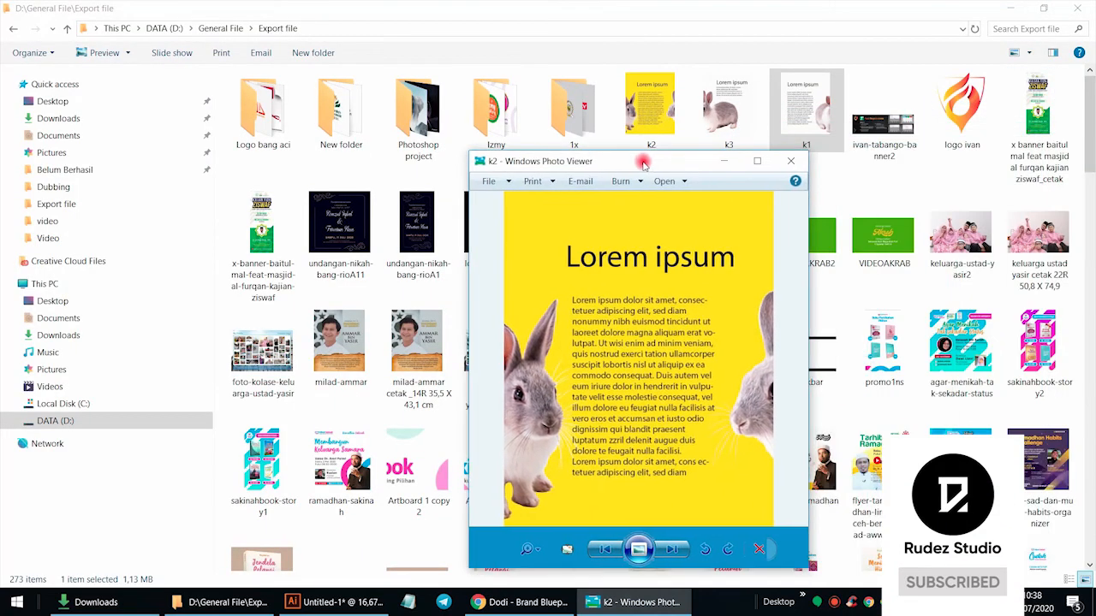
left_click(789, 151)
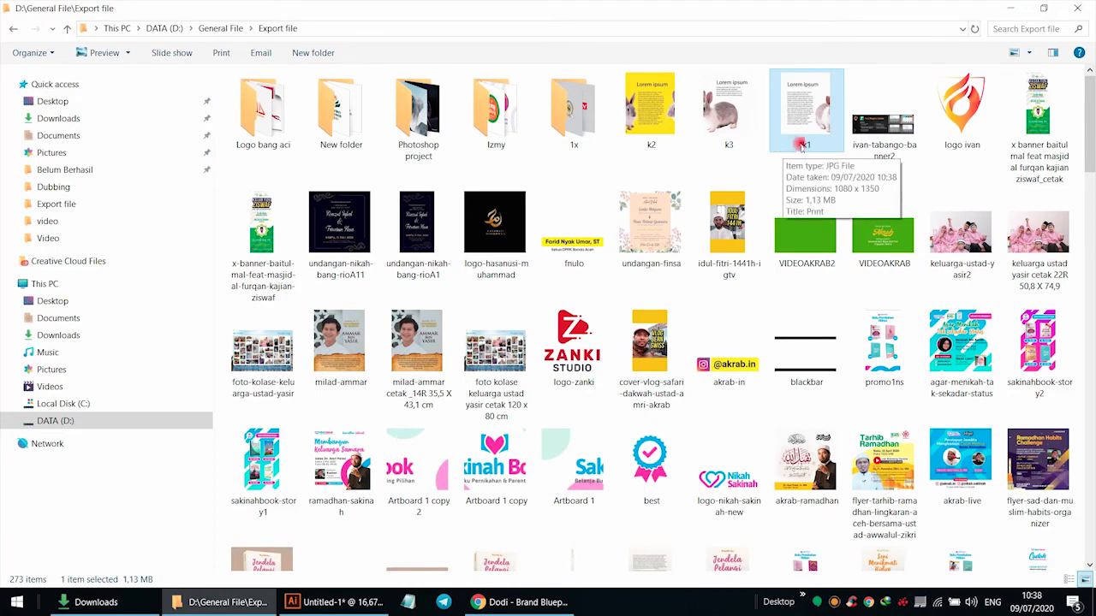
left_click(648, 137)
left_click(741, 122)
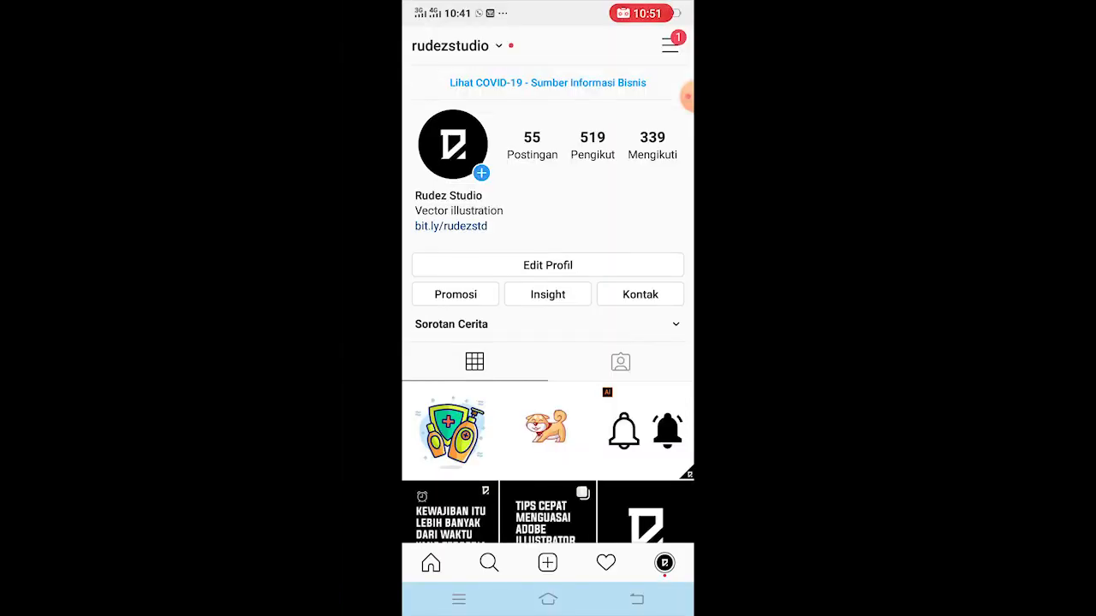
Start a new post from the Instagram profile and preview the yellow second slide and the third slide from the gallery
scroll(548, 311, "down", 1)
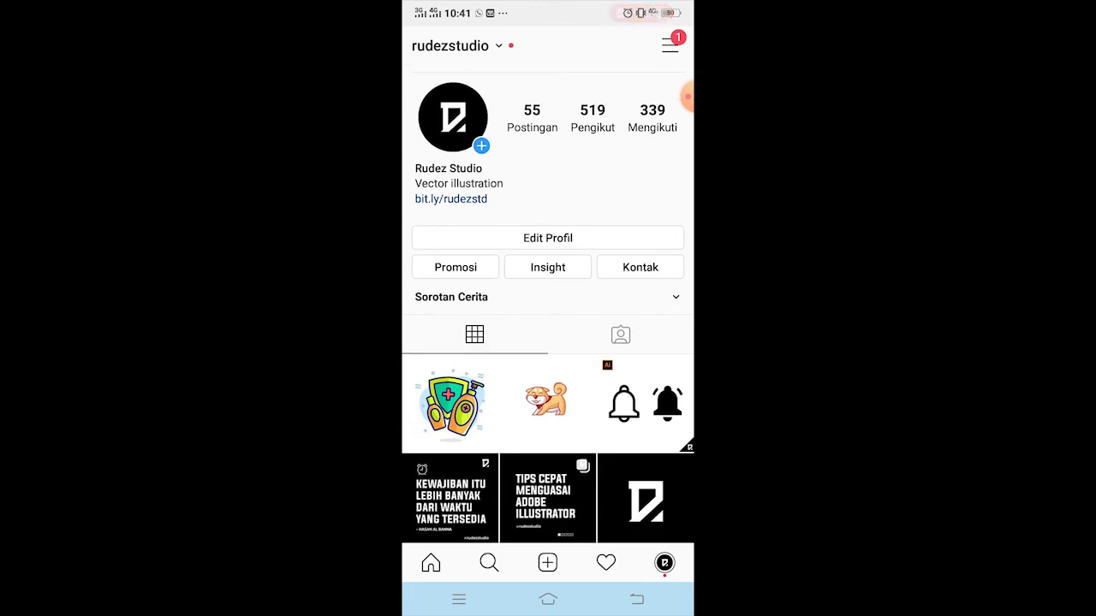
scroll(548, 310, "down", 3)
scroll(548, 311, "up", 4)
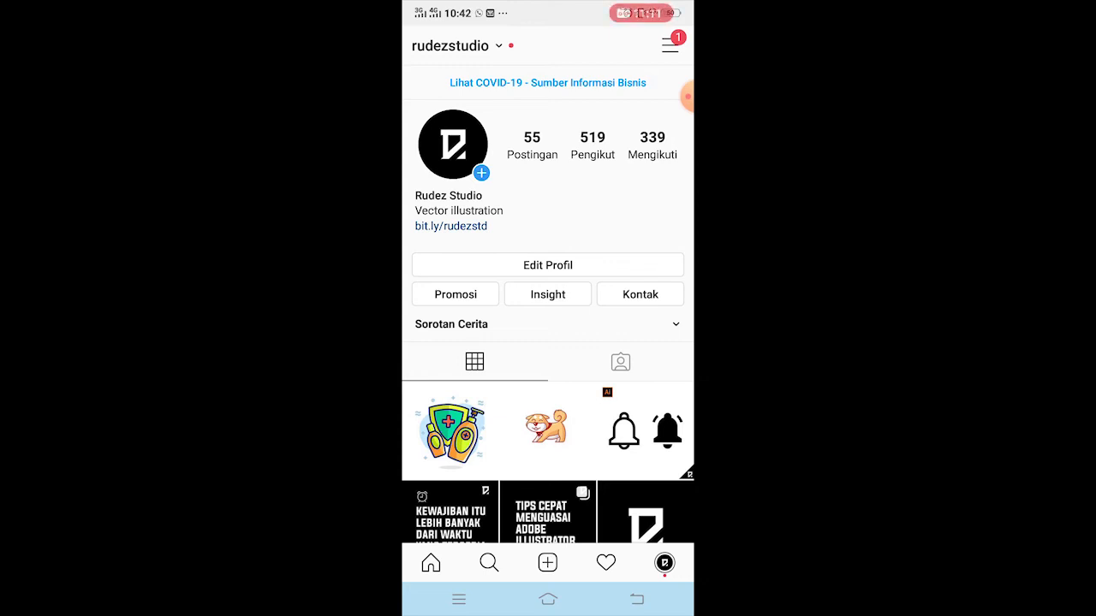
left_click(547, 562)
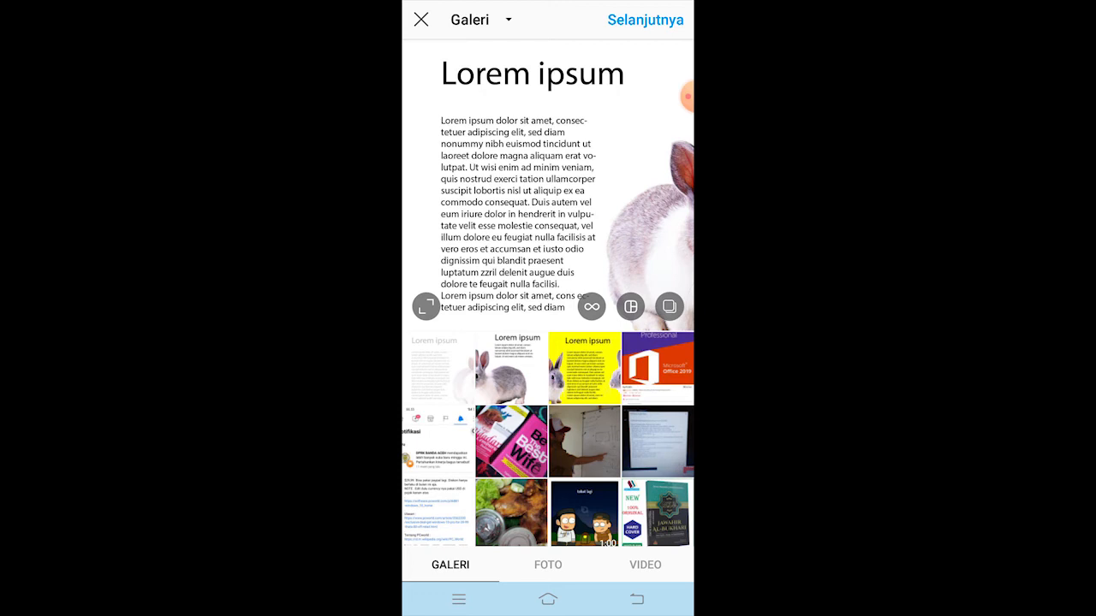
left_click(584, 368)
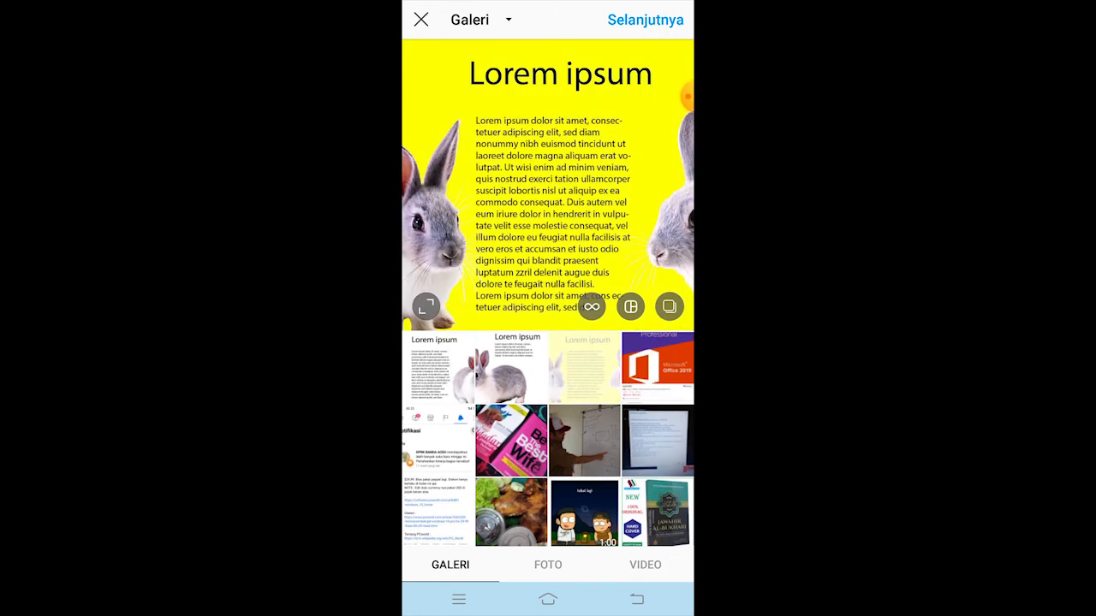
left_click(512, 368)
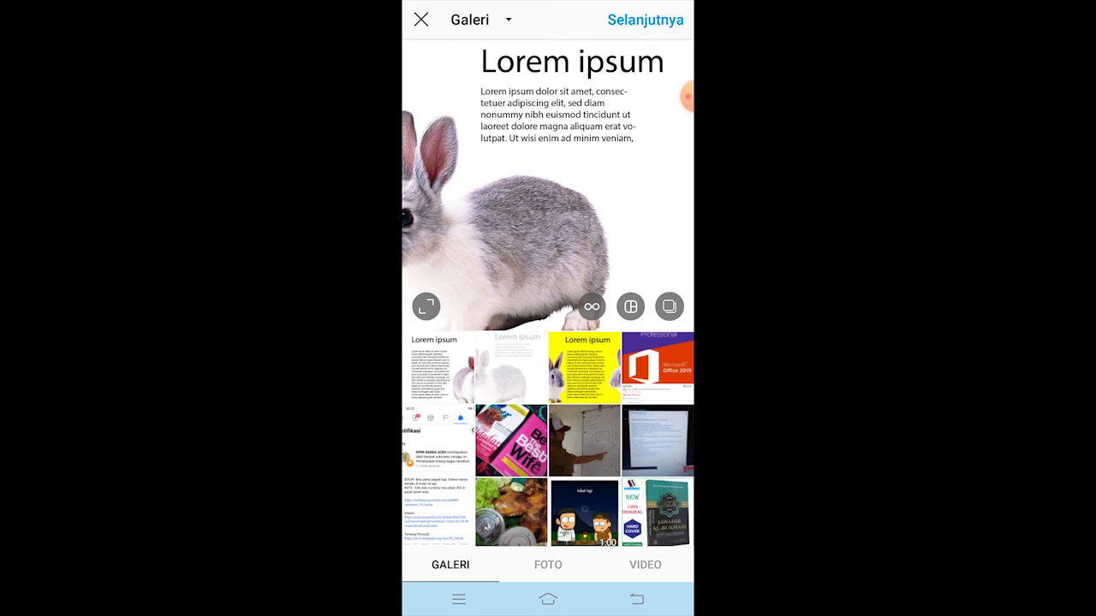
Show the first slide in its full portrait ratio and select multiple images in order: first, yellow second and third slide
left_click(438, 369)
left_click(426, 306)
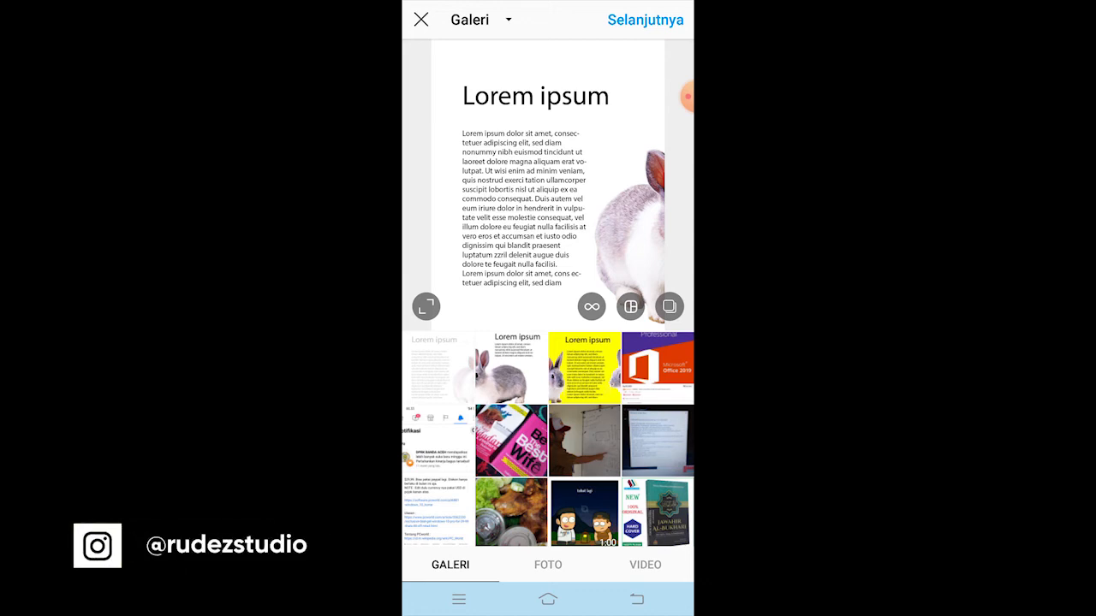
left_click(669, 307)
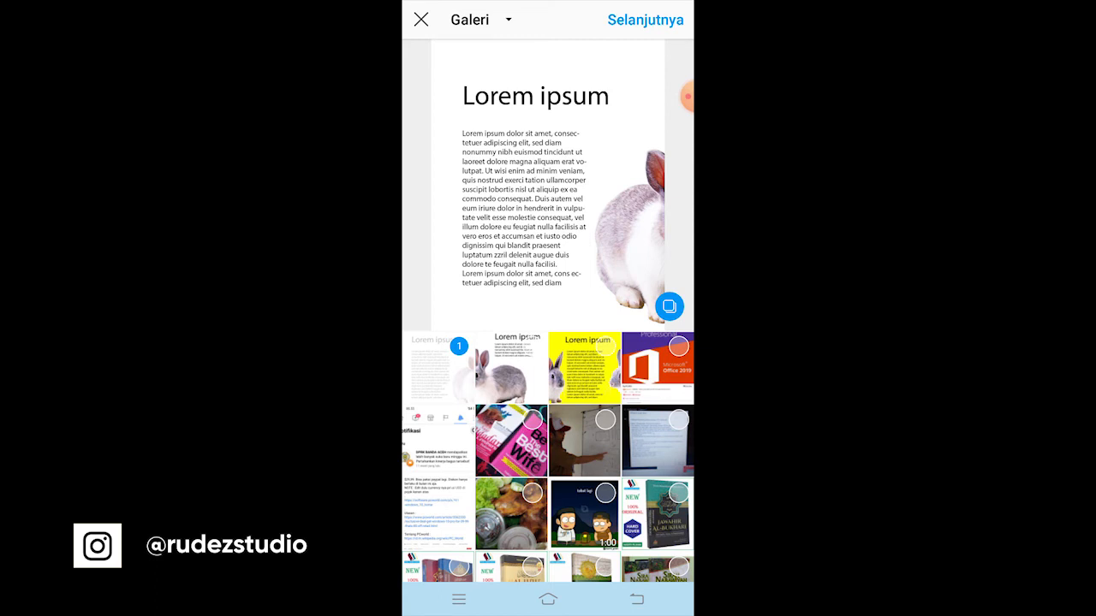
left_click(584, 368)
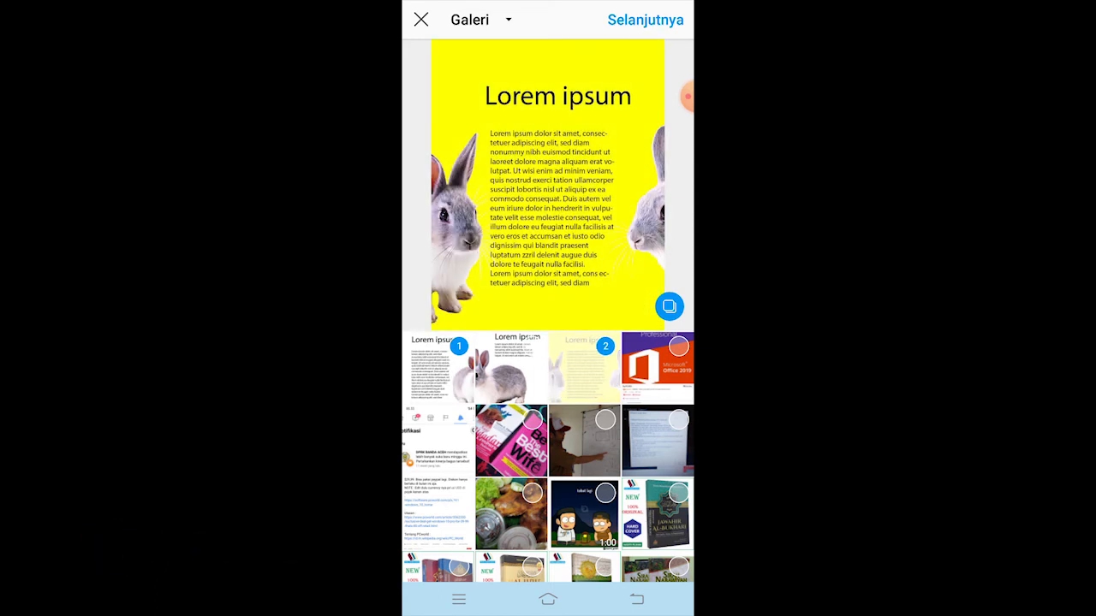
left_click(511, 368)
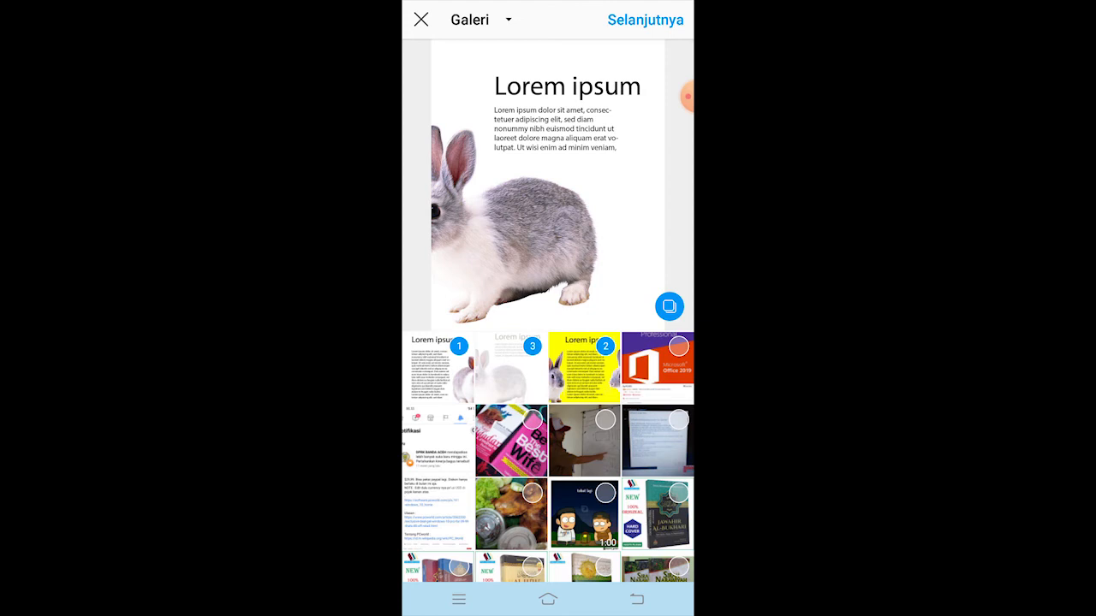
Keep the three selected images unfiltered, caption the post "Lorem ipsum" and share it
left_click(646, 19)
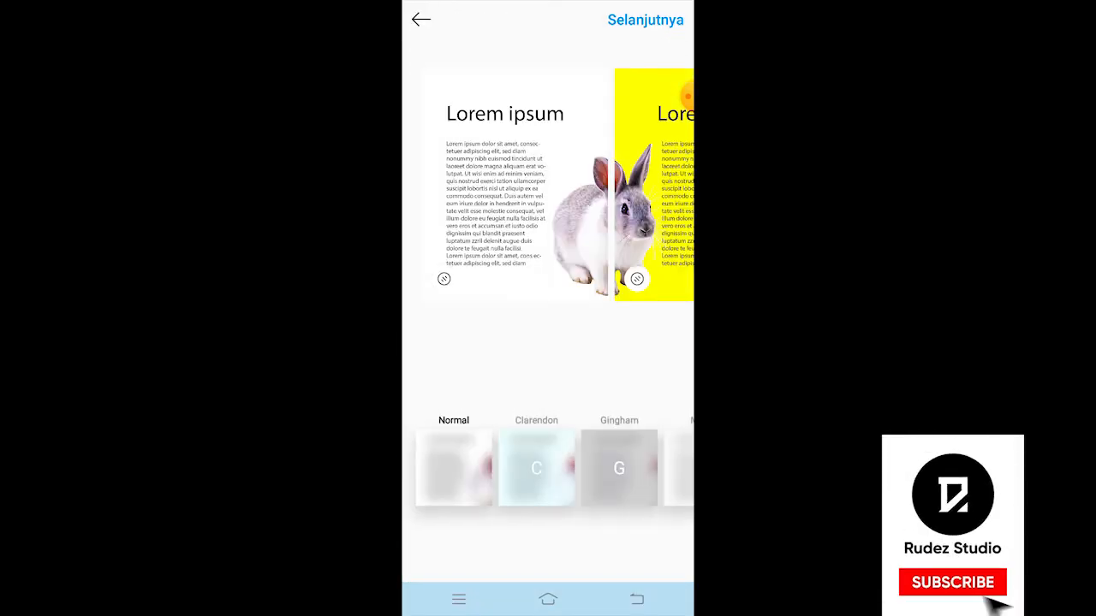
left_click(645, 19)
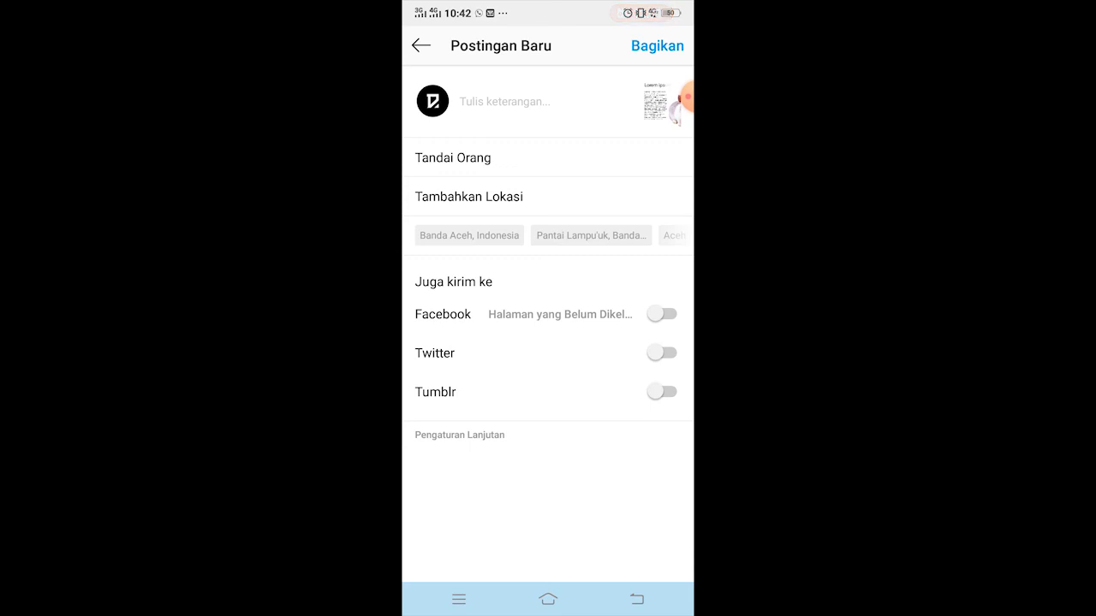
left_click(505, 101)
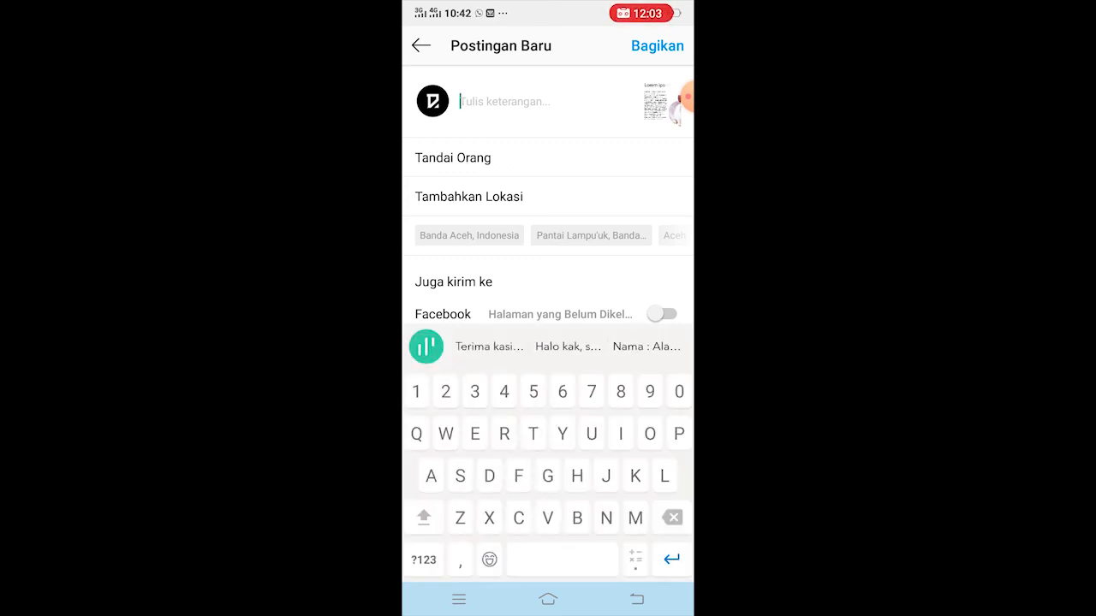
type("Lorem ")
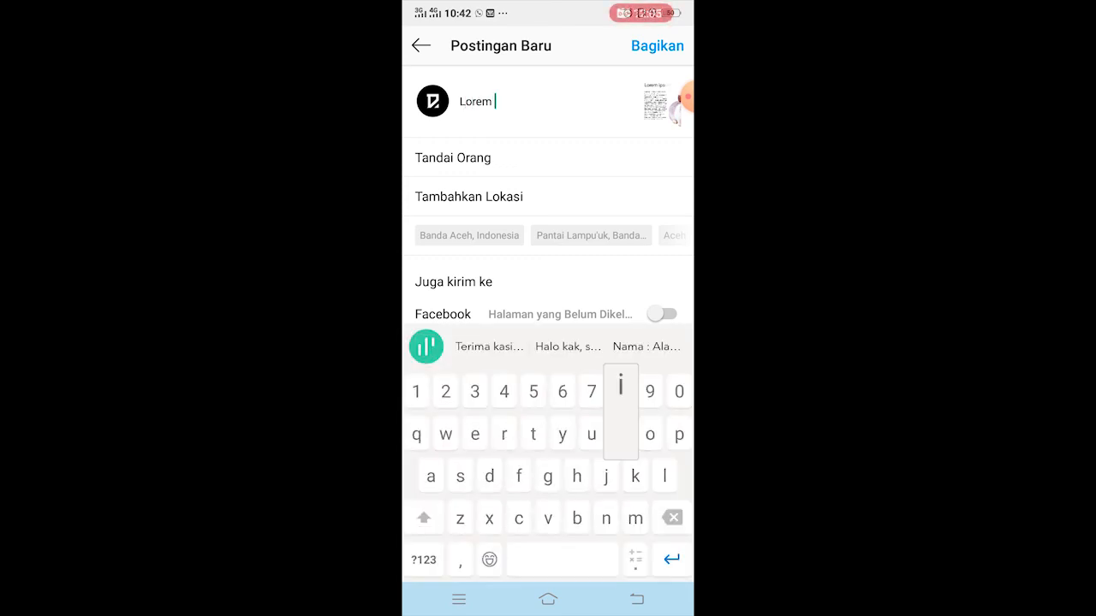
type("ipsum")
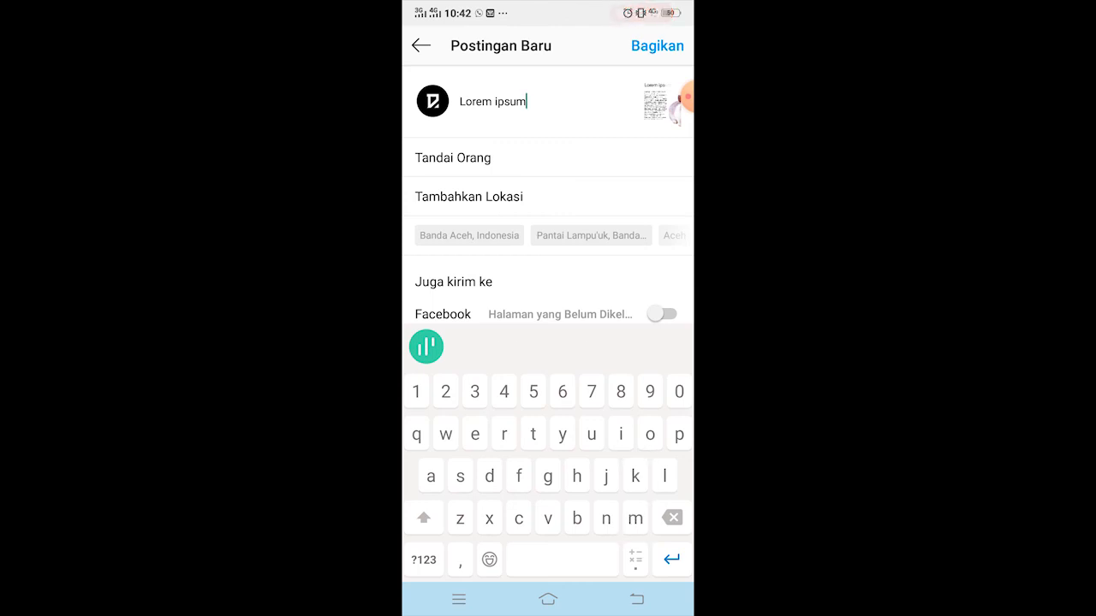
left_click(657, 45)
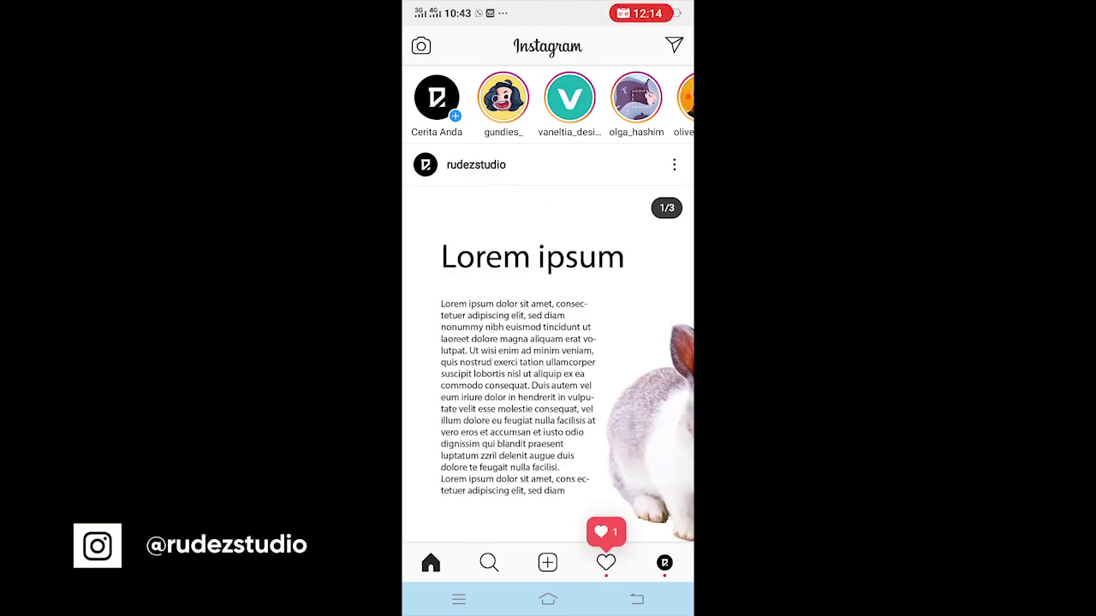
Look at the new post in the home feed, check the account's activity notifications and return to the feed
scroll(548, 343, "down", 1)
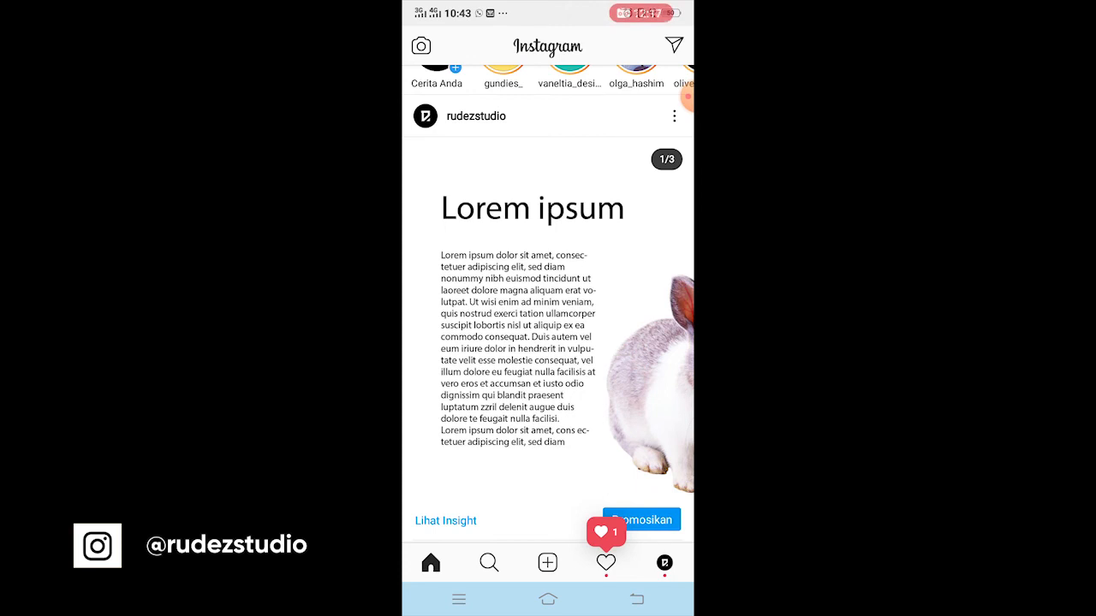
left_click(607, 562)
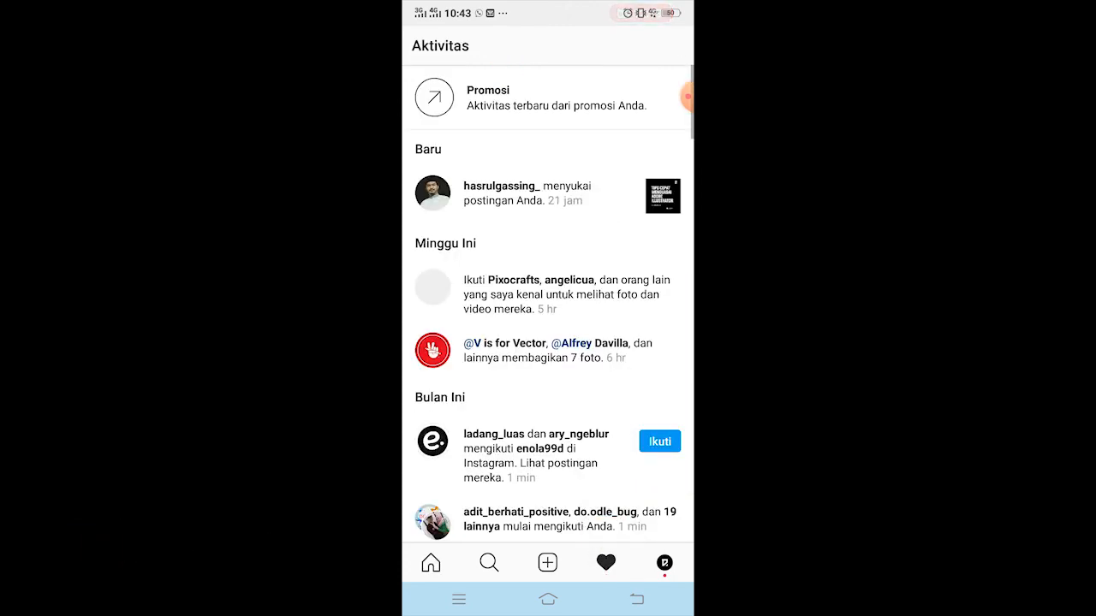
left_click(431, 562)
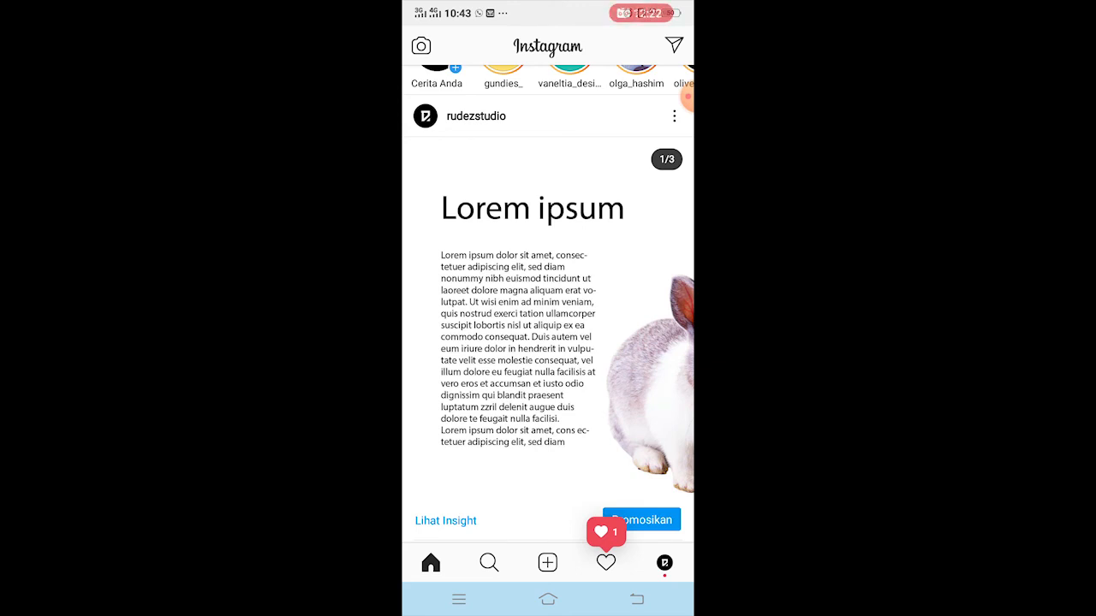
Swipe through the published carousel to the third slide and back to the first, examining the rabbits across the slide joins
left_click_drag(599, 343, 485, 342)
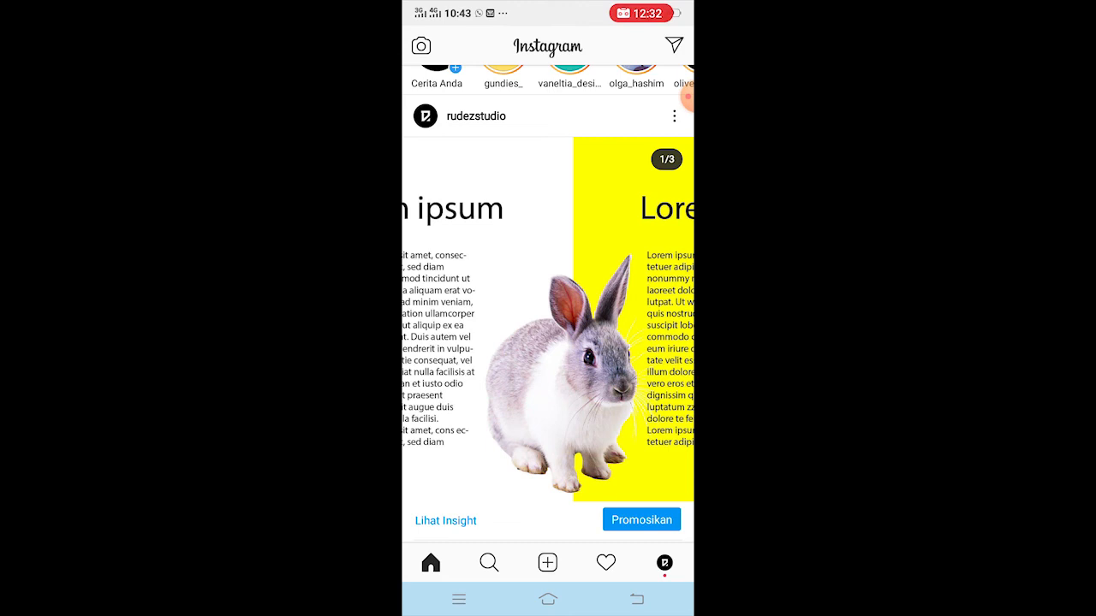
left_click_drag(548, 343, 415, 343)
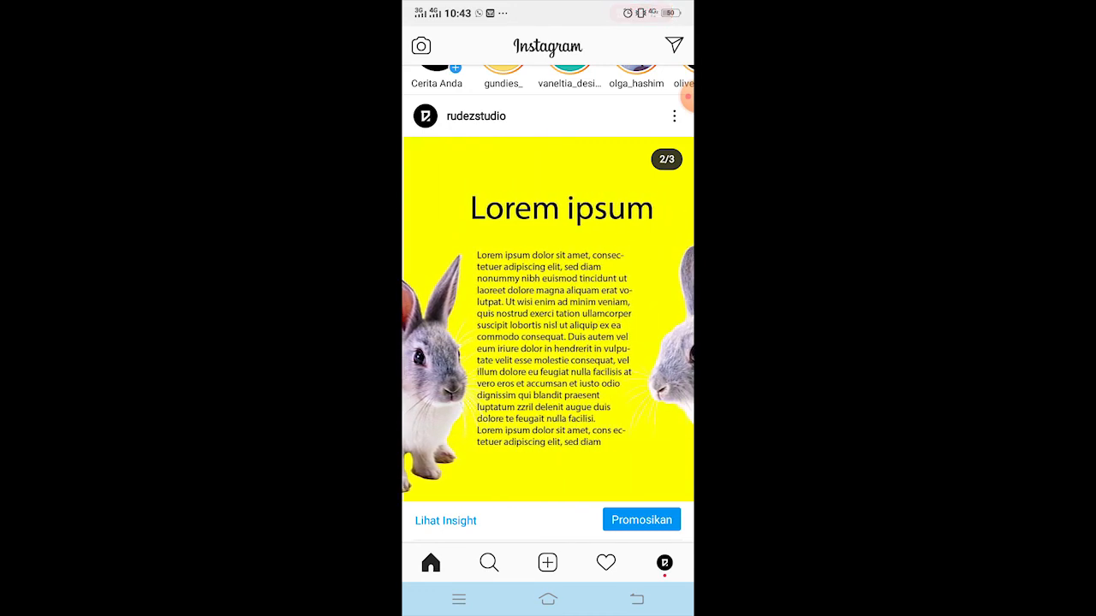
left_click_drag(548, 342, 479, 343)
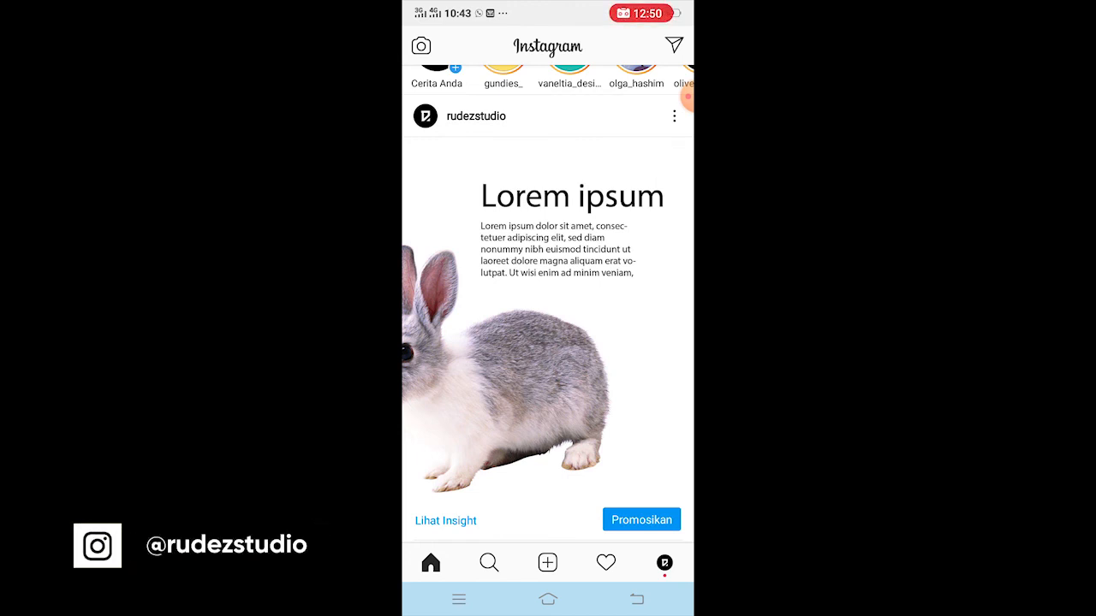
left_click_drag(428, 343, 532, 342)
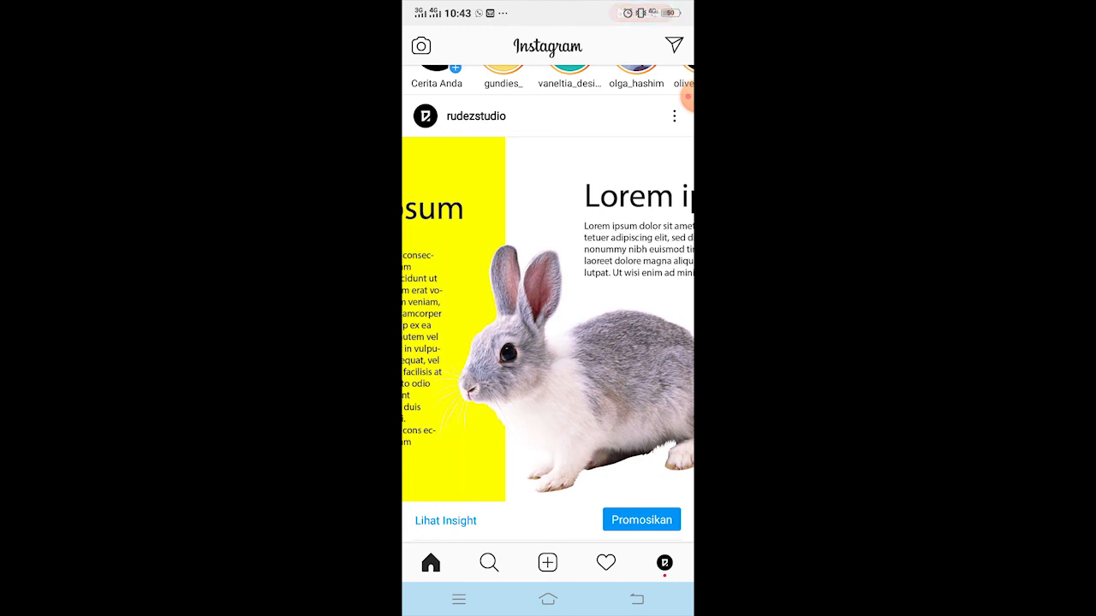
left_click_drag(531, 343, 569, 343)
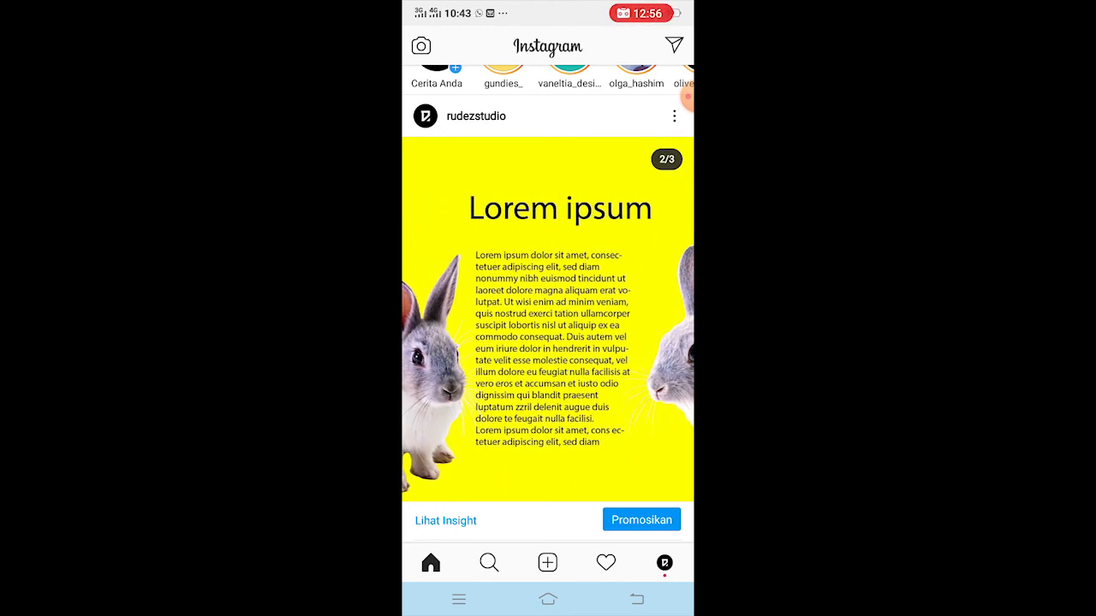
left_click_drag(428, 343, 685, 343)
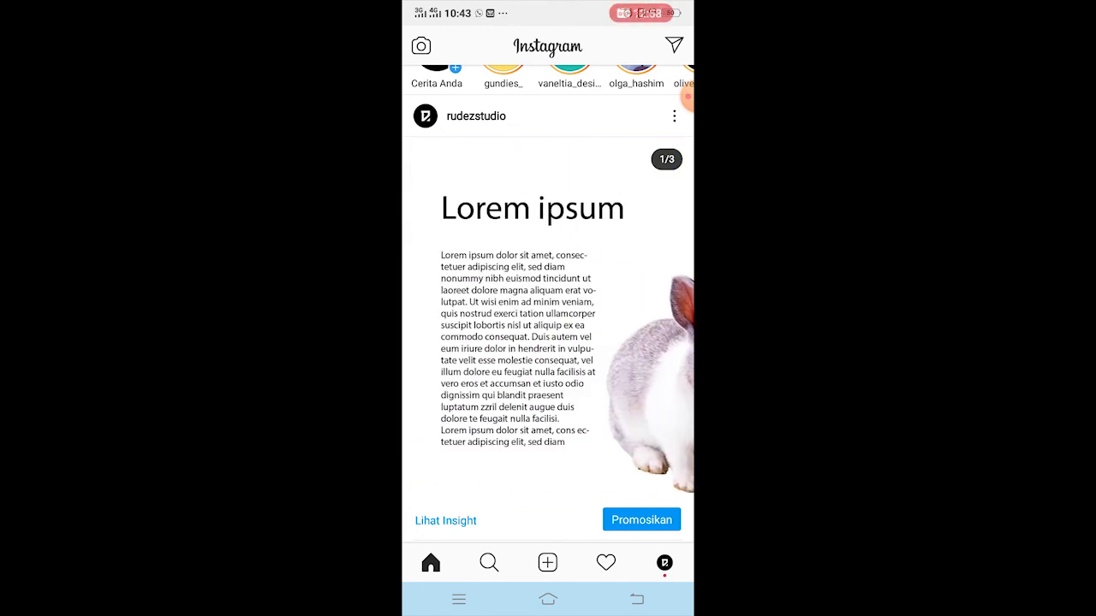